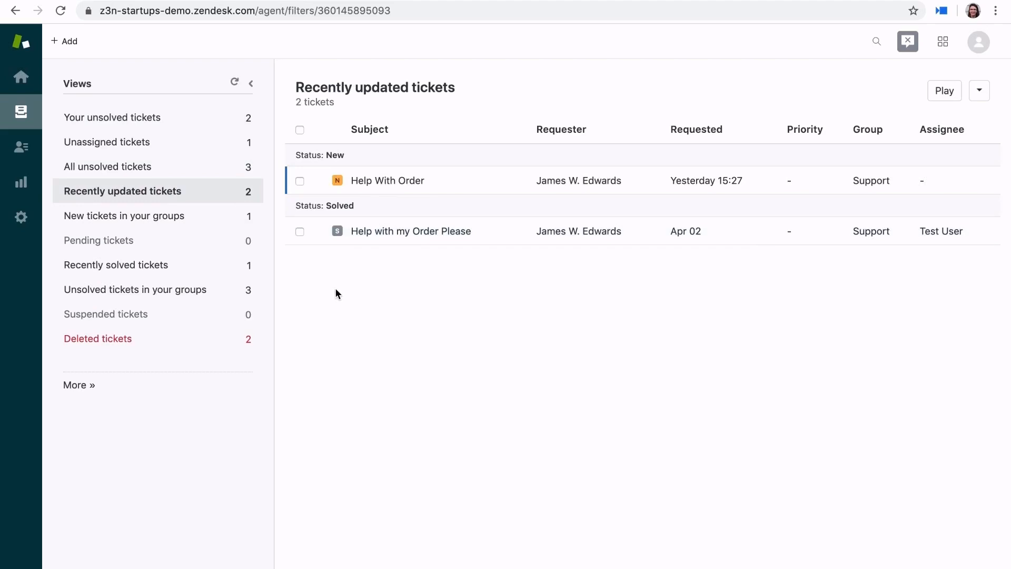
Step: Review the Recently solved, Unassigned, All unsolved and New tickets in your groups views, and open the Help With Order ticket
click(243, 269)
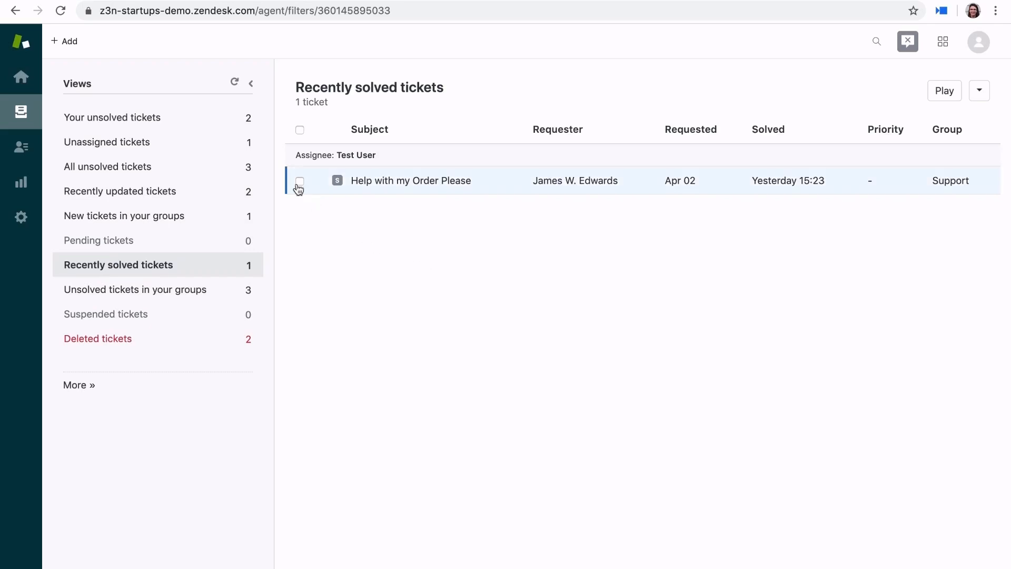
click(196, 140)
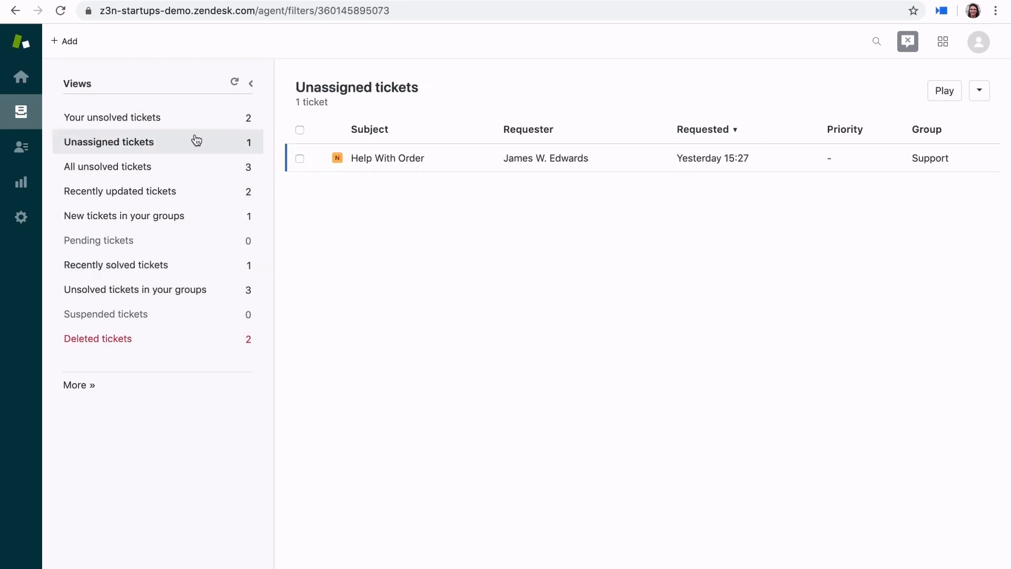
click(168, 174)
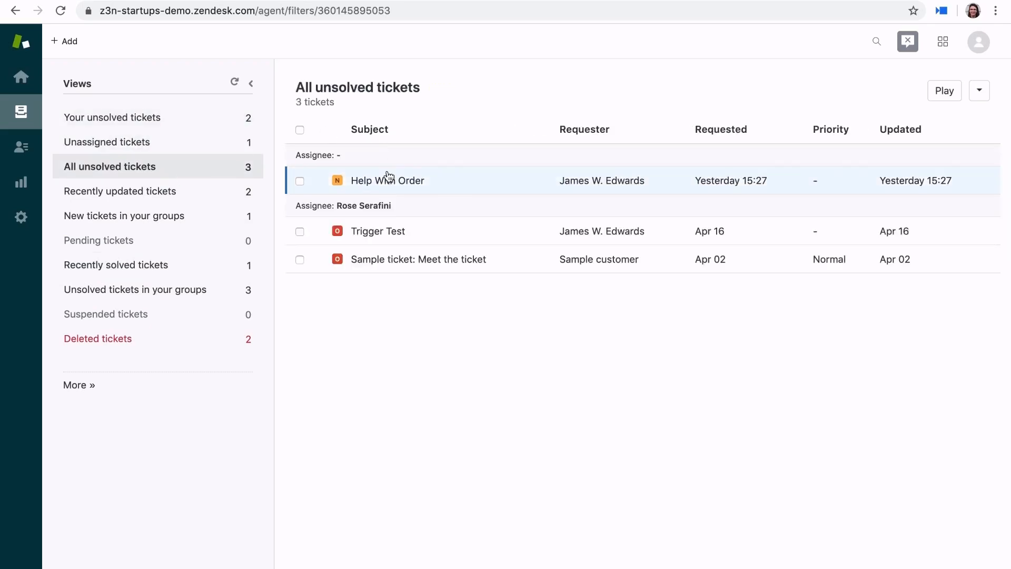
click(167, 220)
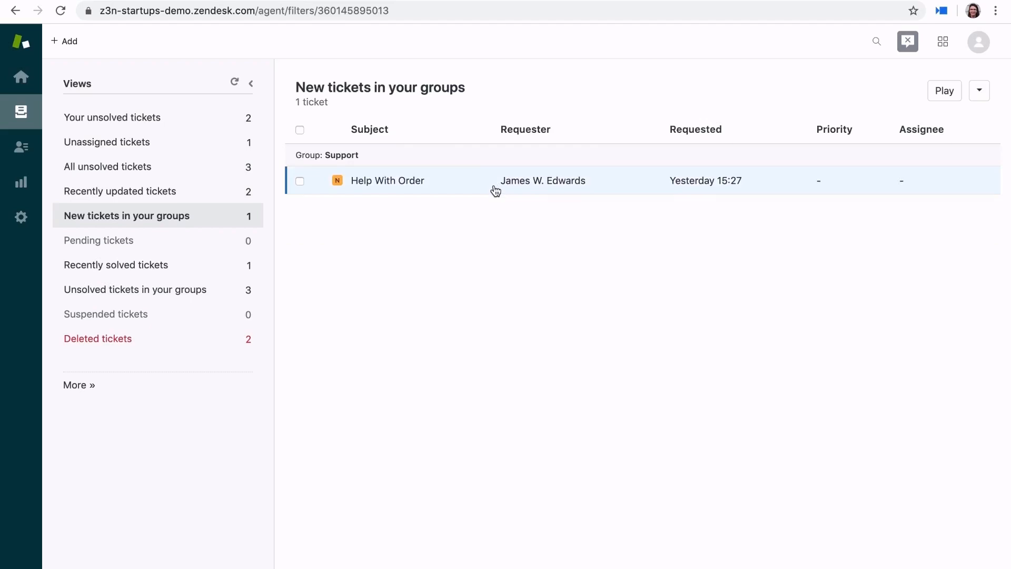
click(495, 190)
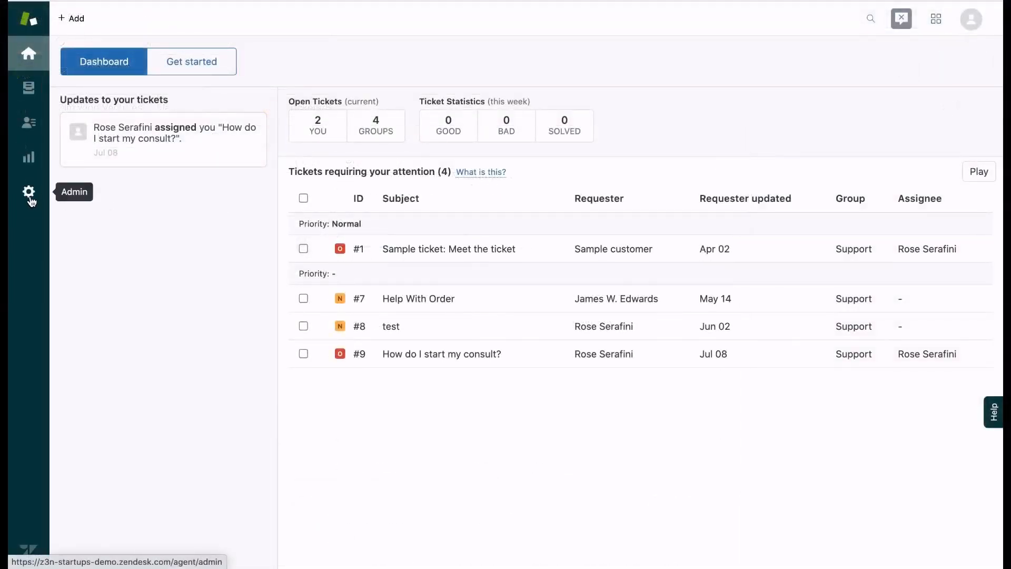
Step: Start the Agent Workspace setup from the Agents settings in Admin and migrate the Chat departments into groups
click(29, 193)
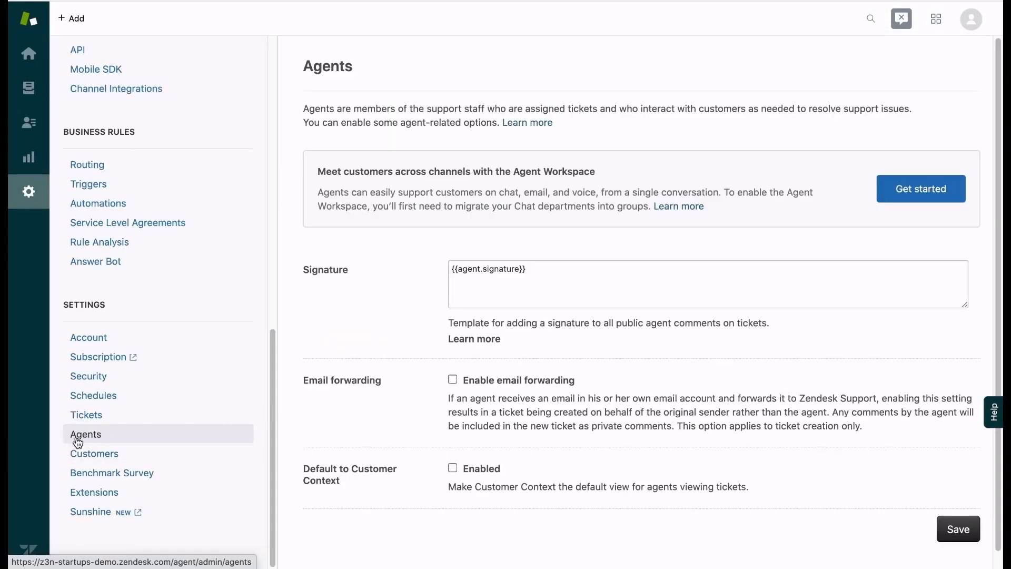
click(937, 194)
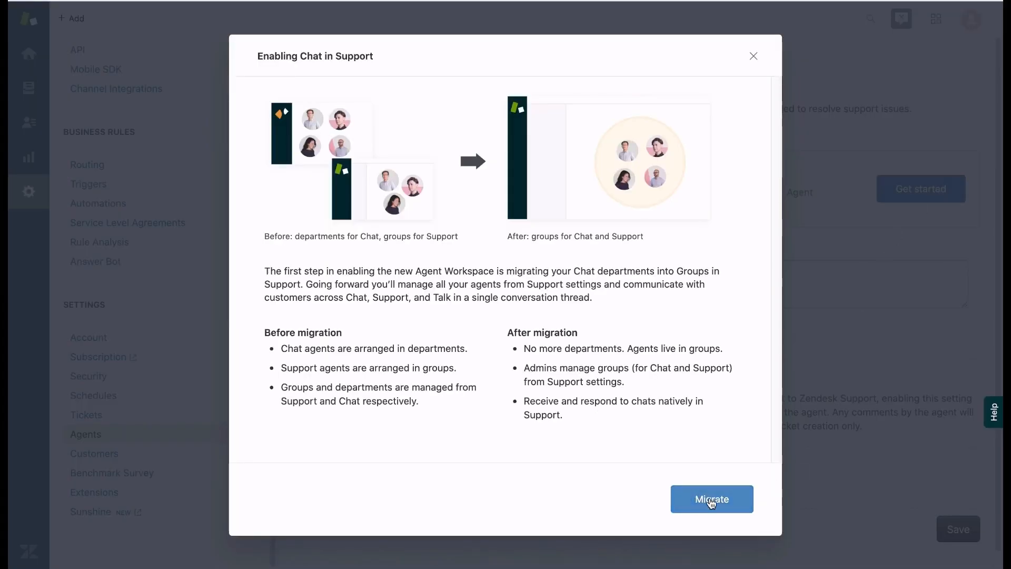
click(711, 499)
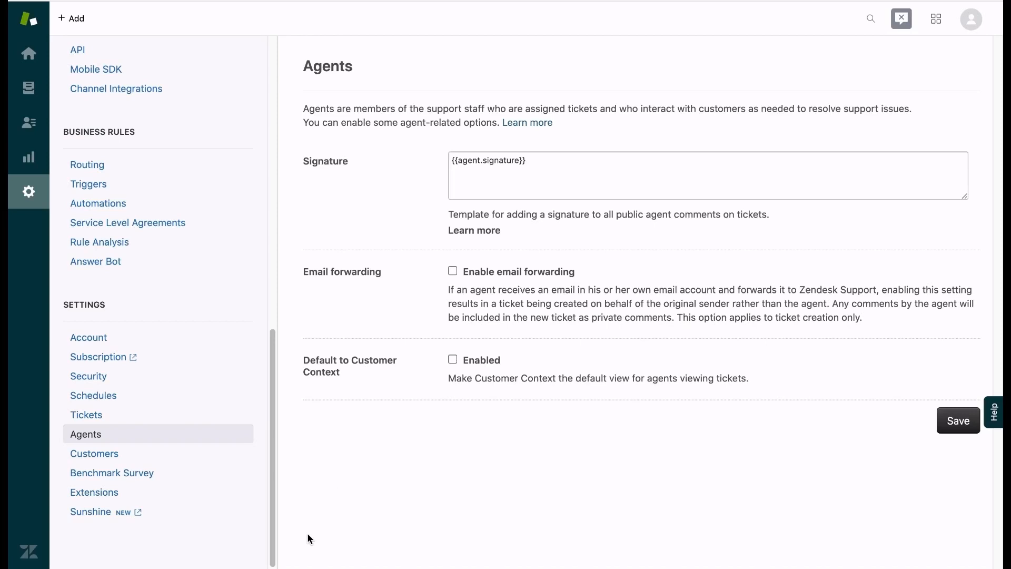
Step: Open the form for adding a new group from the People management page
drag(275, 536, 298, 227)
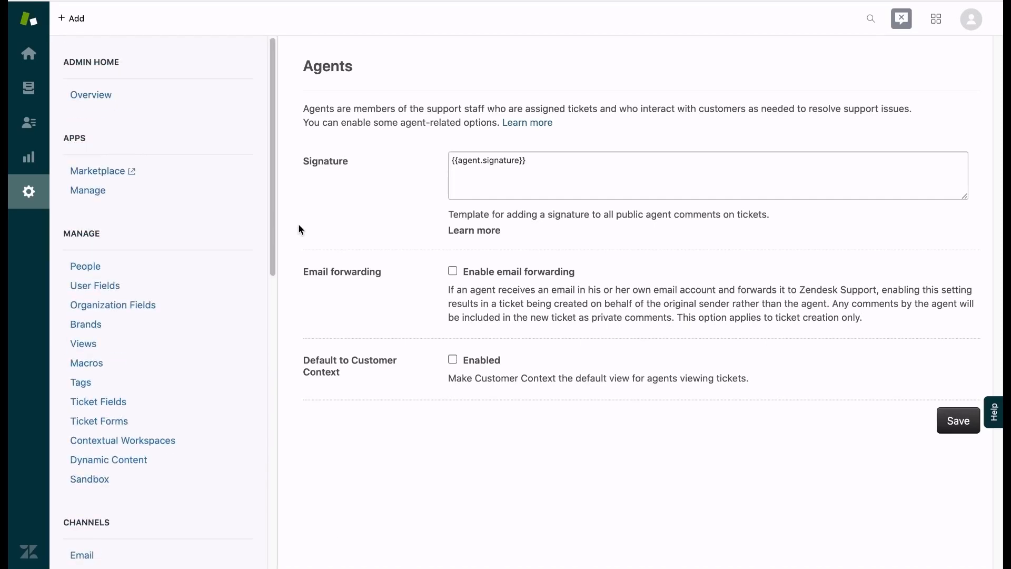
click(79, 272)
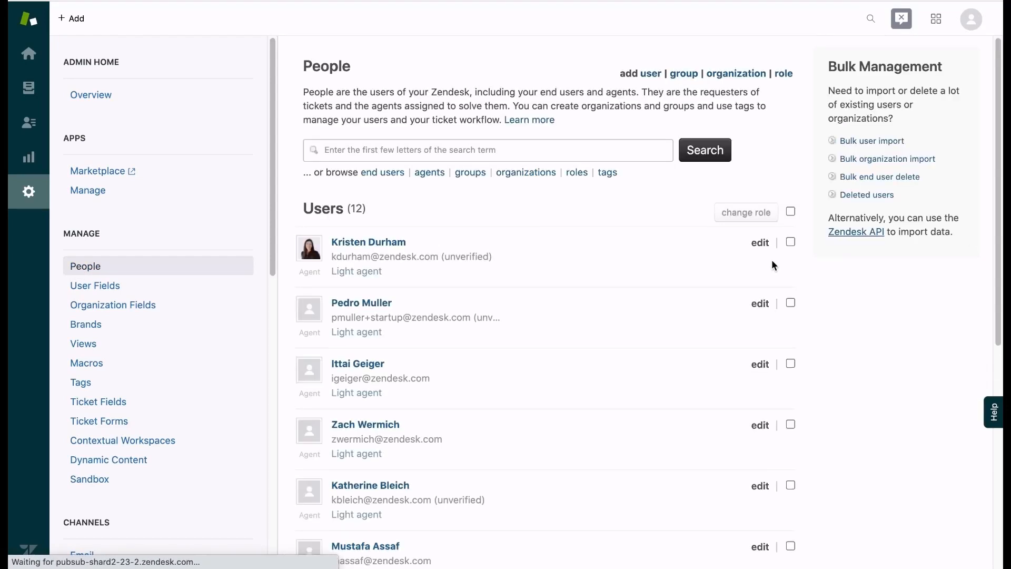
click(684, 79)
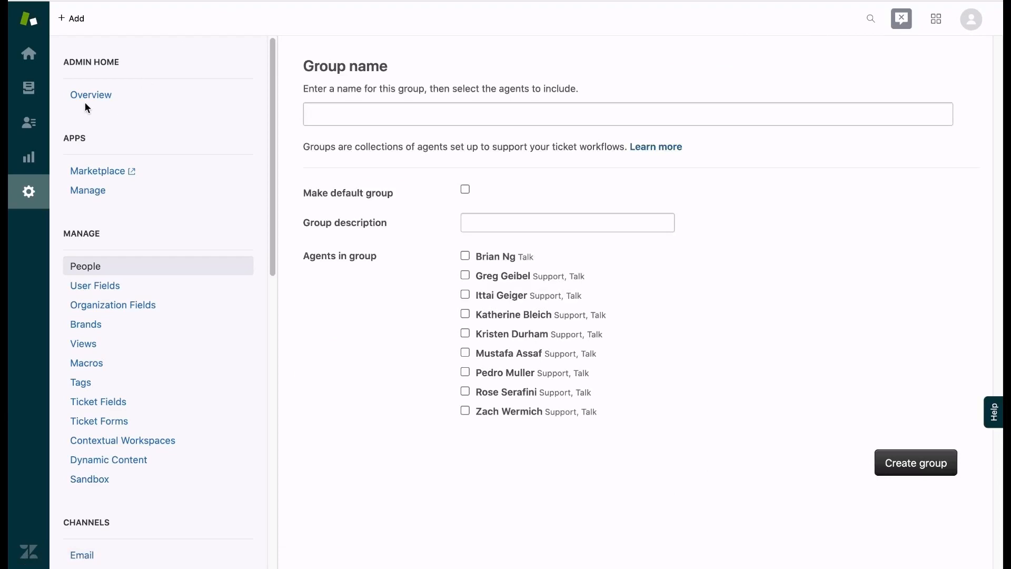
Step: Return to the agent dashboard, accept the incoming chat and highlight the channel label on the customer's first entry
click(28, 53)
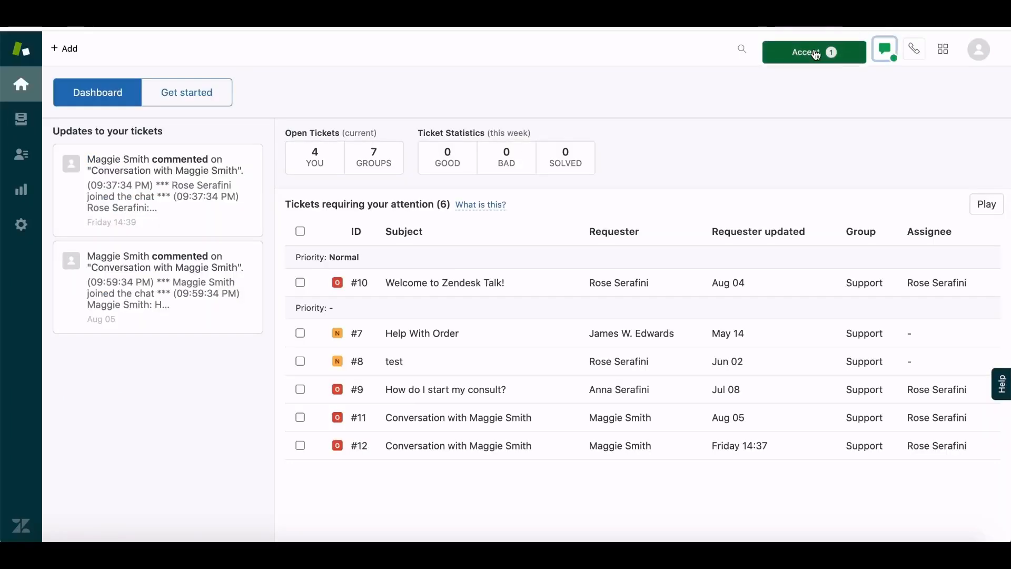
click(817, 55)
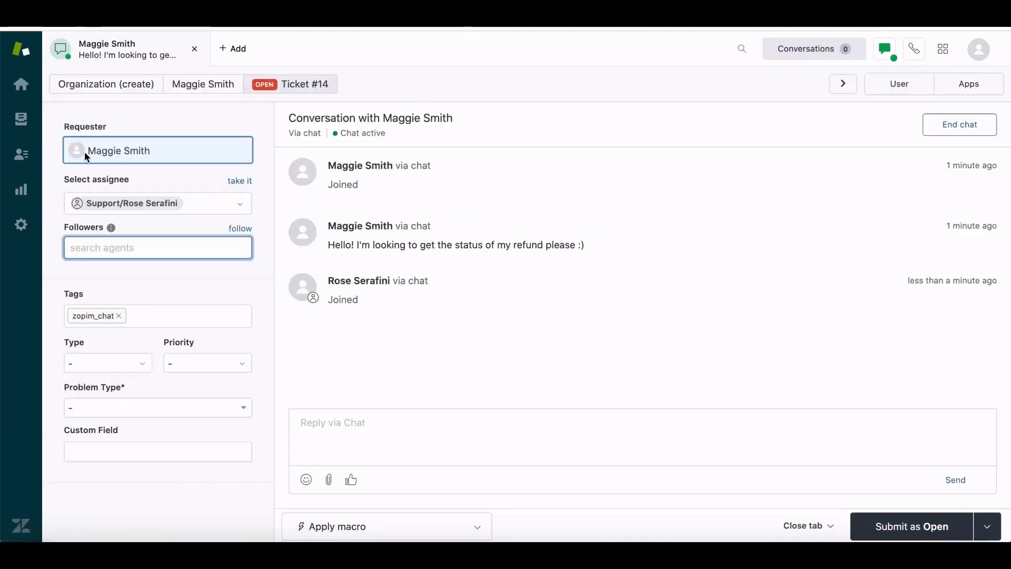
click(394, 165)
drag(437, 162, 396, 164)
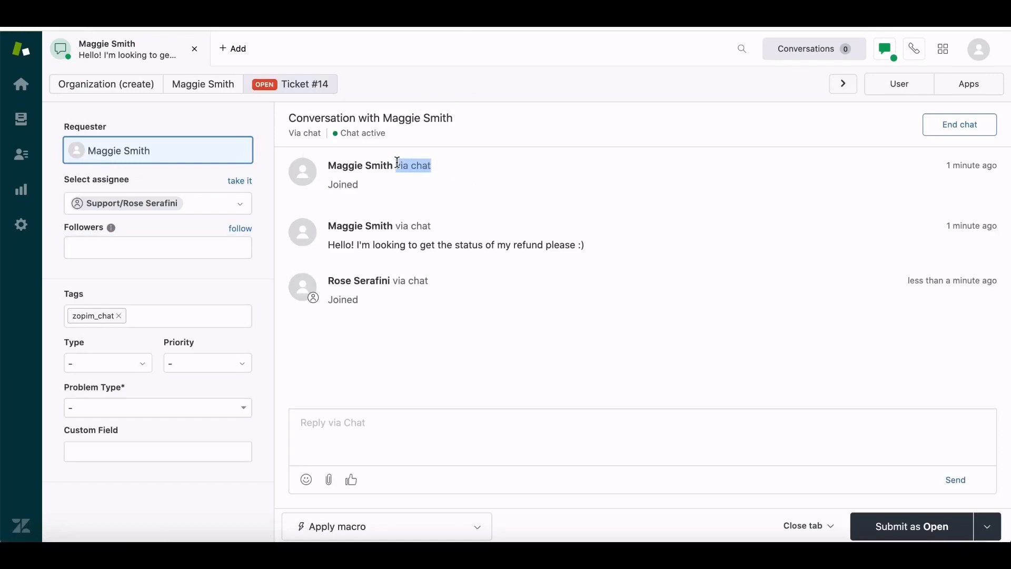
Step: Show the requester's user details beside the ticket and preview the current and past entries under Interactions
click(904, 88)
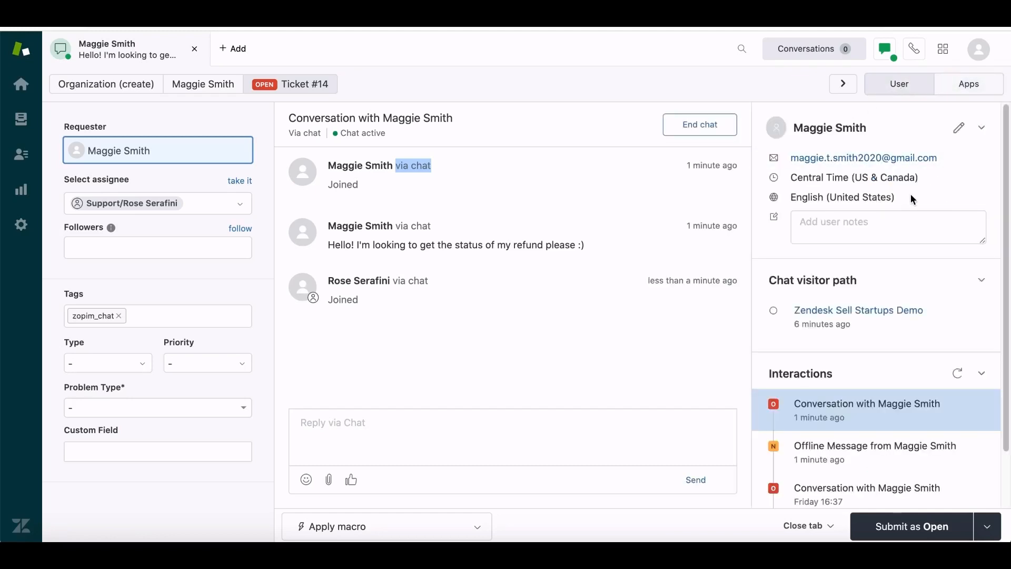
scroll(911, 197, down, 2)
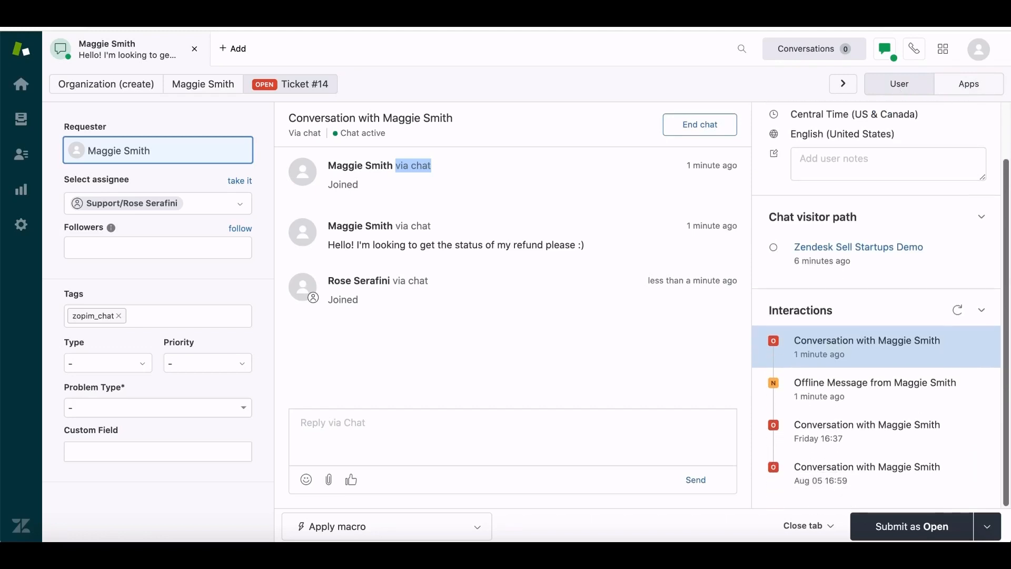
mouse_move(905, 362)
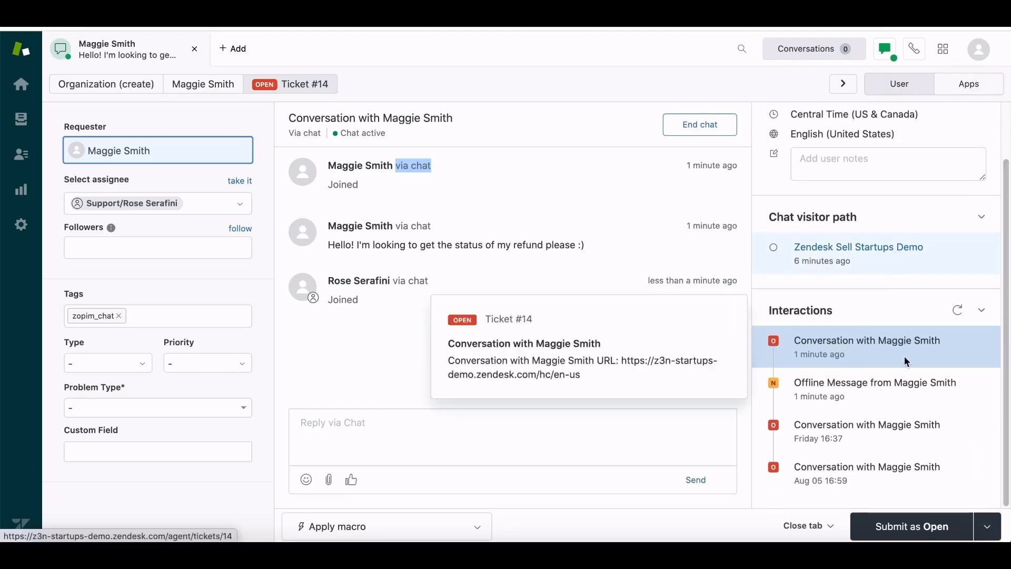
mouse_move(896, 398)
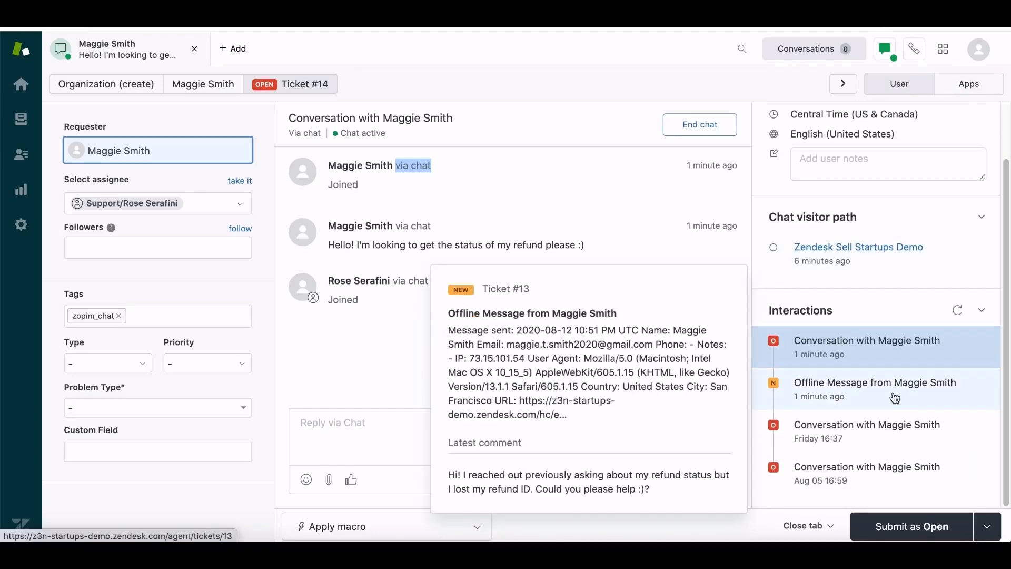
mouse_move(887, 440)
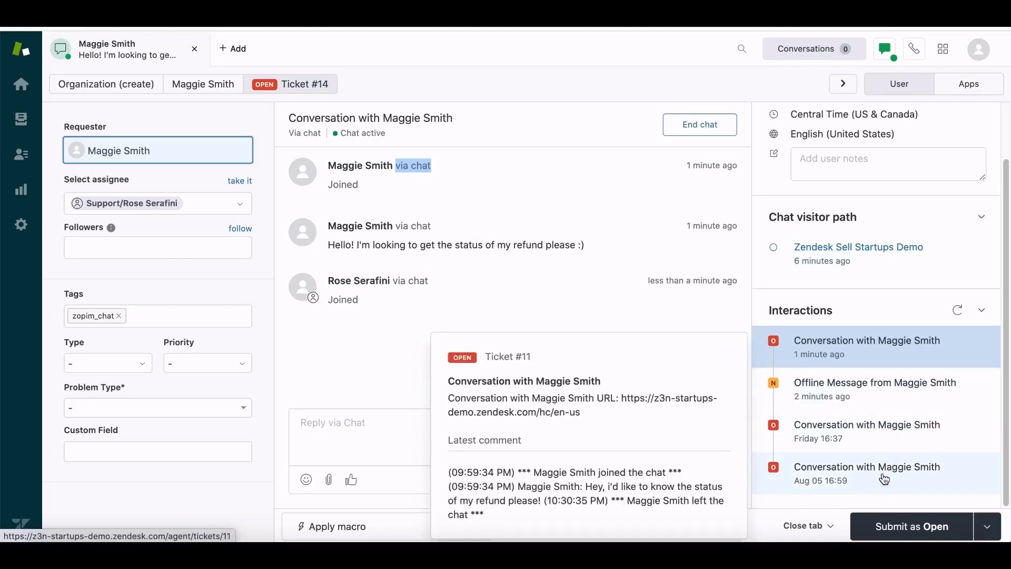
click(142, 365)
click(118, 416)
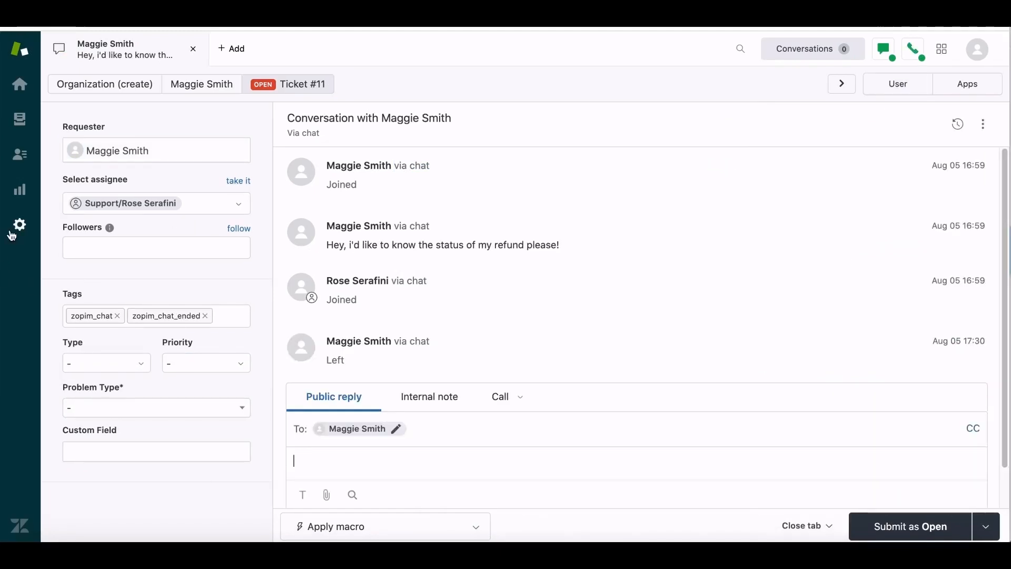
Step: Open the Channel Integrations page in Admin and examine its information about adding integrations through the Zendesk Marketplace
click(20, 224)
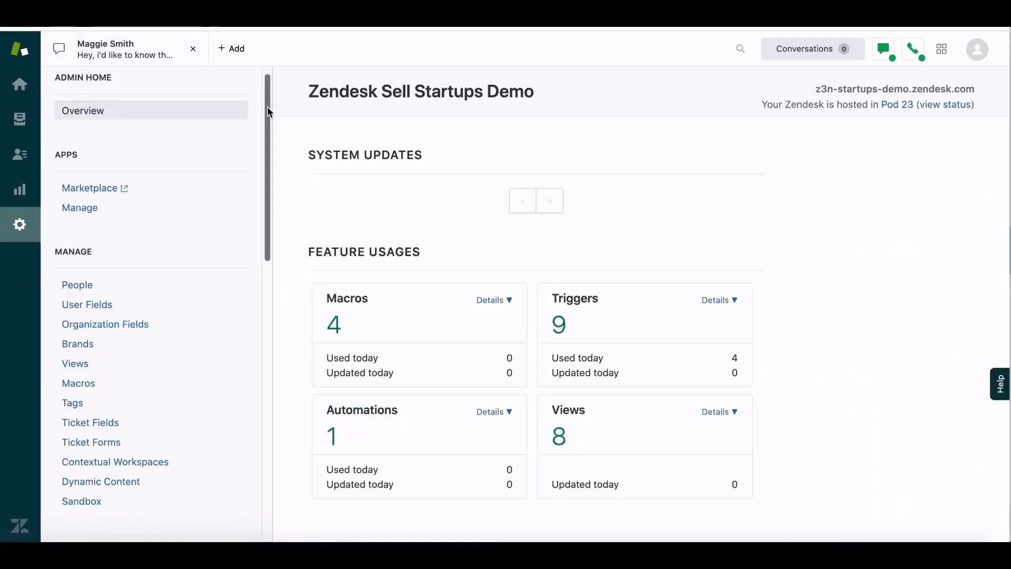
drag(268, 110, 281, 267)
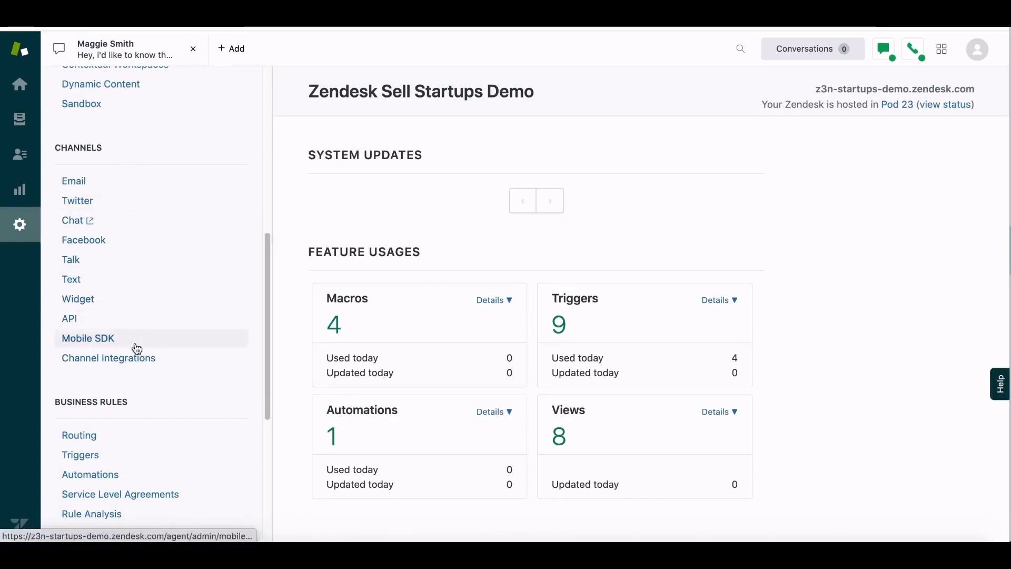
click(134, 362)
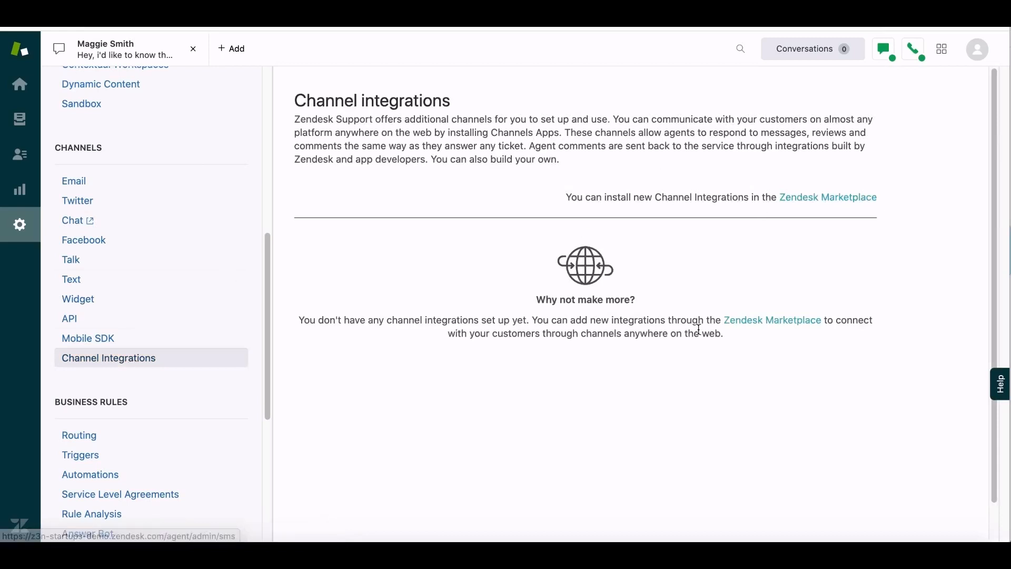
drag(659, 299, 503, 301)
click(502, 298)
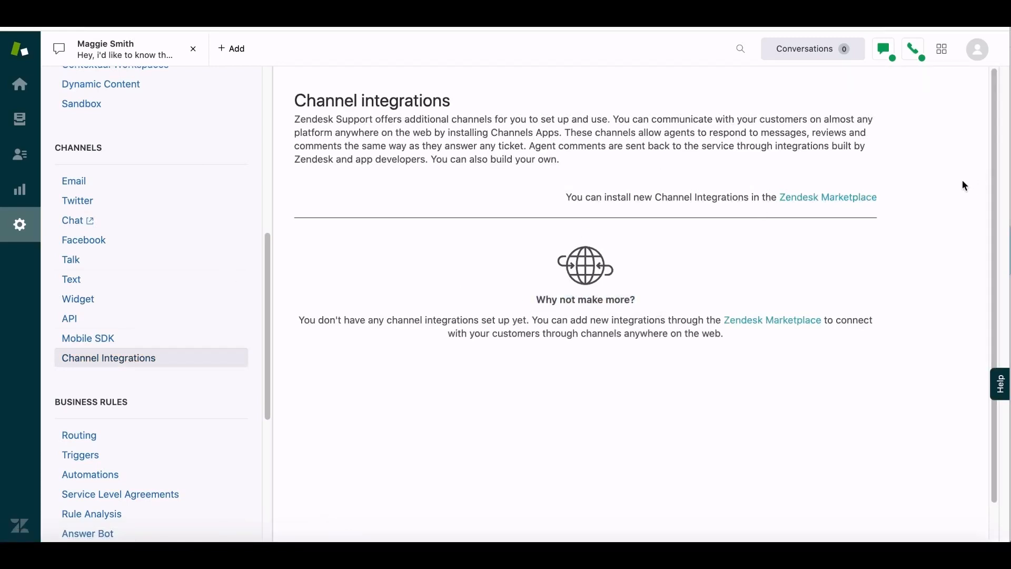
drag(919, 196, 877, 196)
click(953, 155)
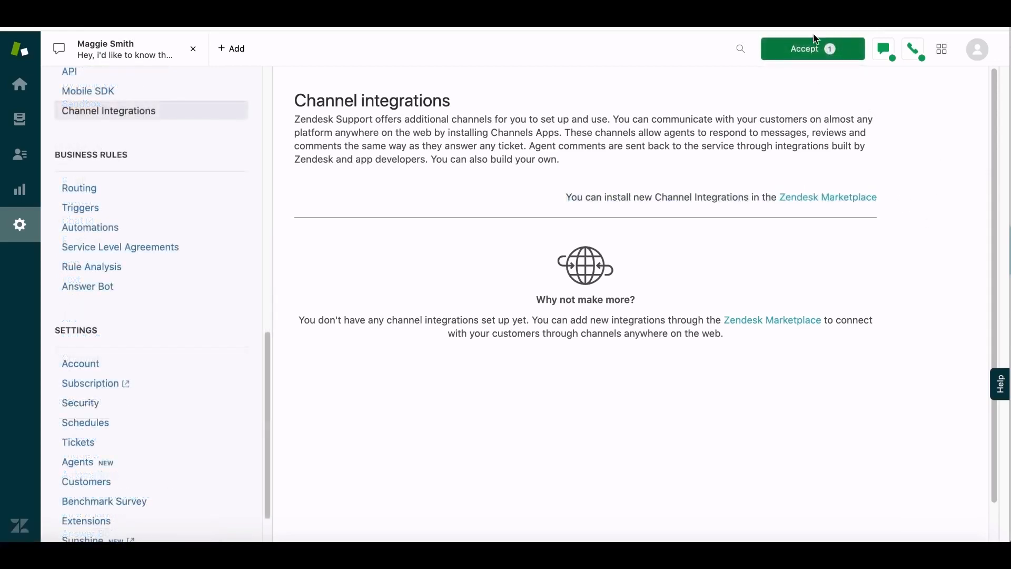
Step: Accept the new incoming chat and highlight the channel label on the customer's refund message
click(816, 48)
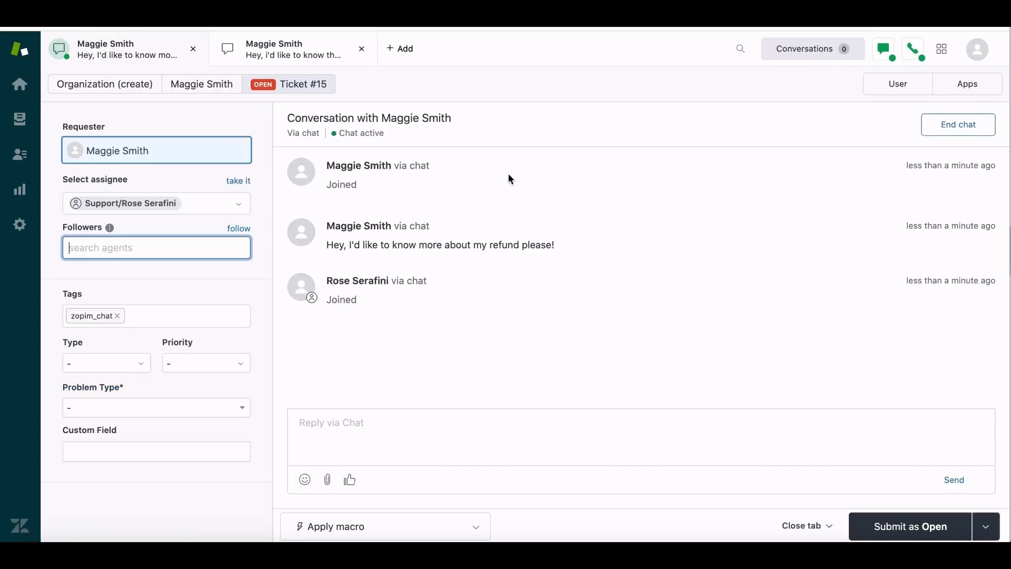
drag(431, 225, 396, 223)
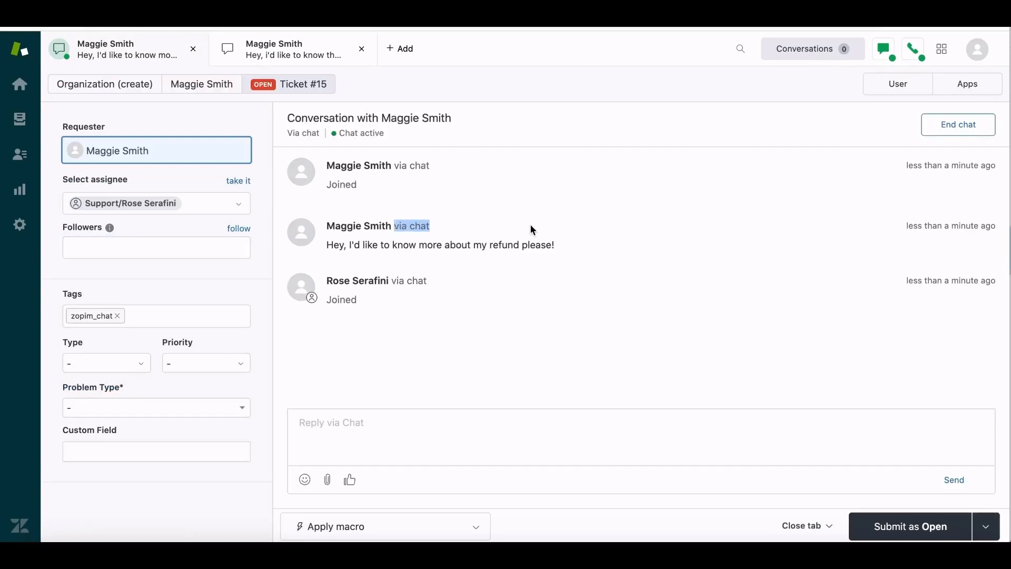
click(659, 104)
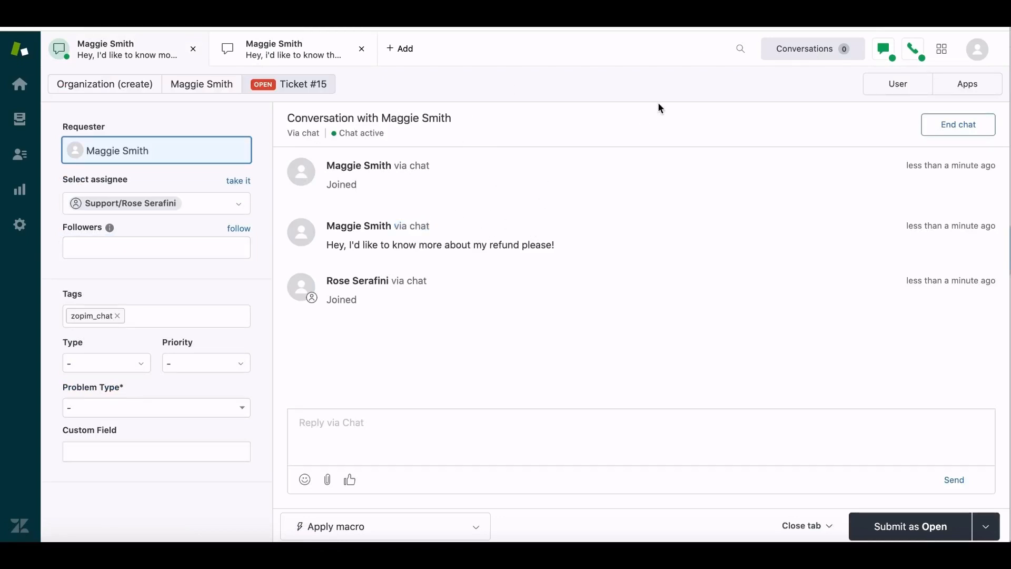
Step: Look at the Talk call console, close it, and examine the channel labels in the chat conversation
click(913, 50)
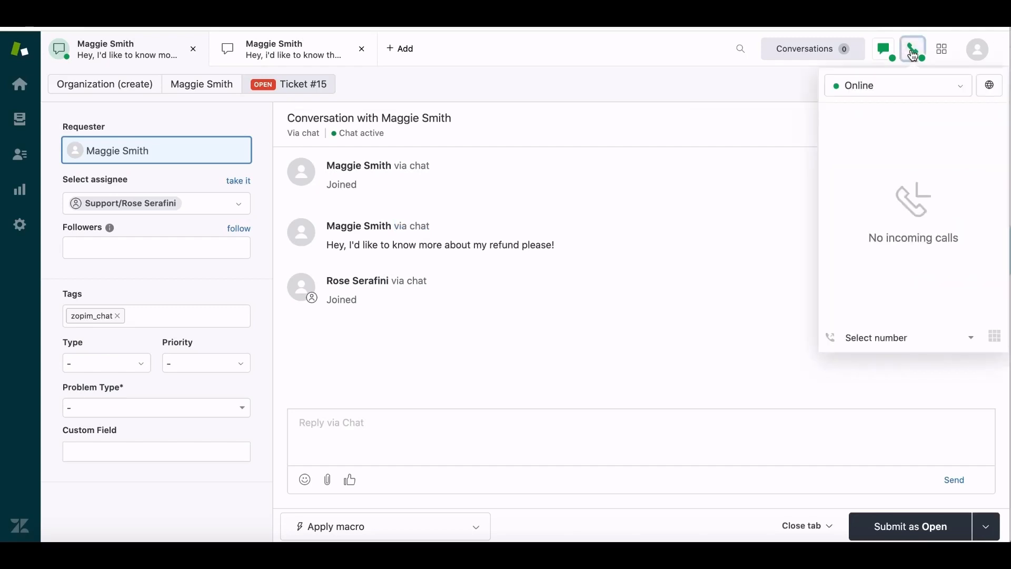
click(913, 50)
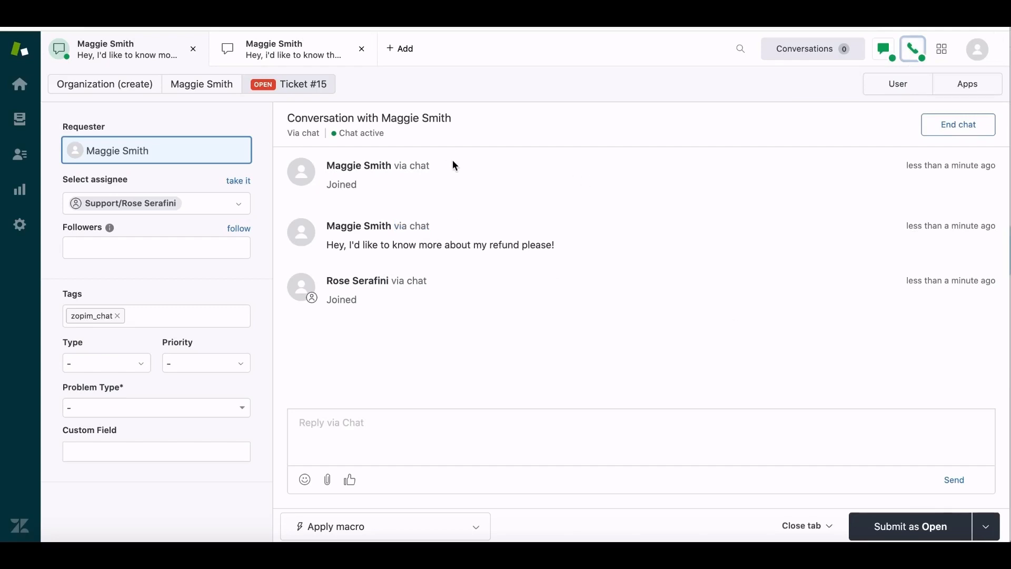
drag(431, 165, 396, 165)
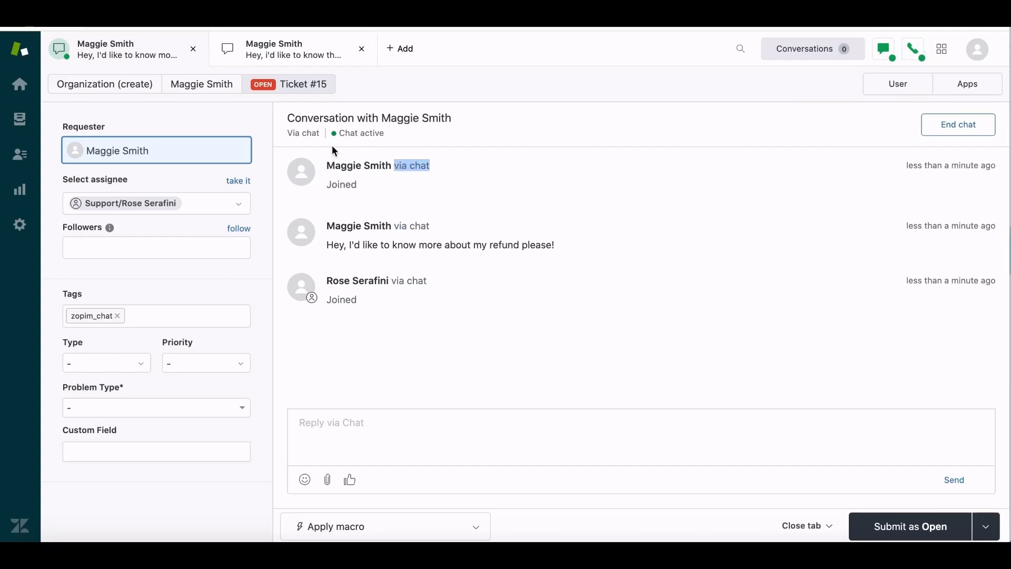
mouse_move(283, 136)
mouse_down()
mouse_move(302, 135)
mouse_move(290, 129)
mouse_up()
click(289, 129)
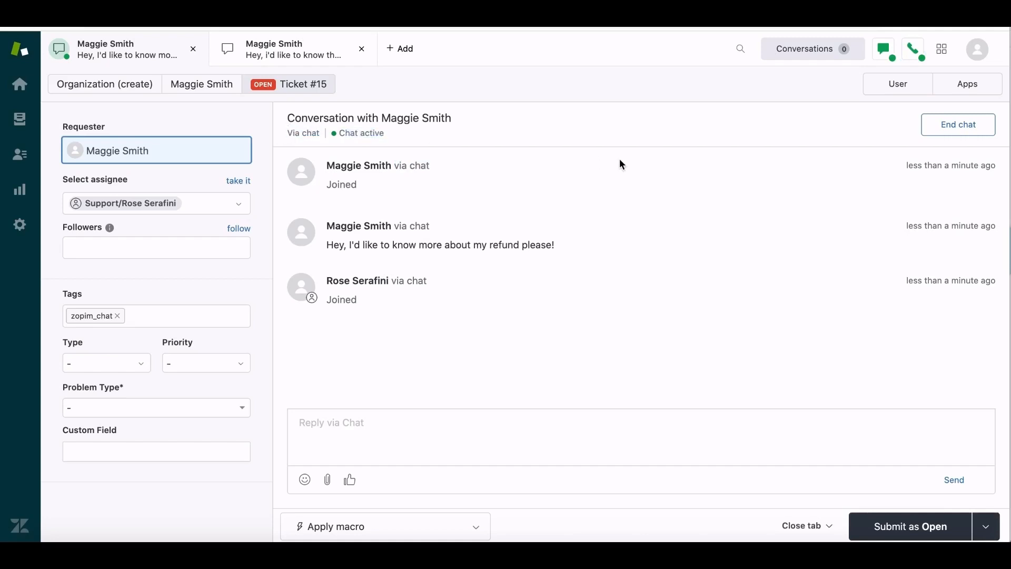
Step: View the available chat status options, close them without changing the status, and bring up the call console
click(886, 53)
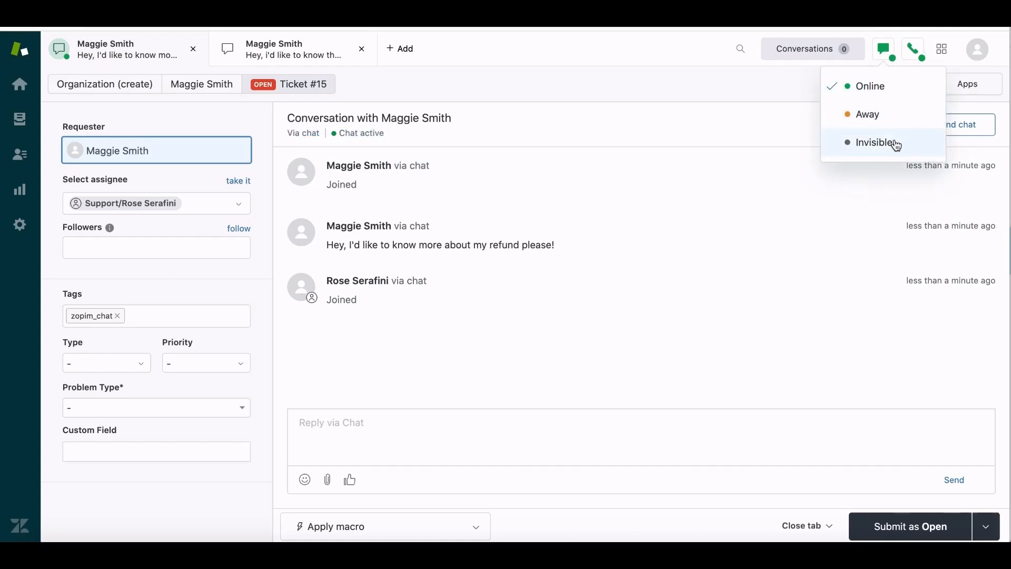
key(Escape)
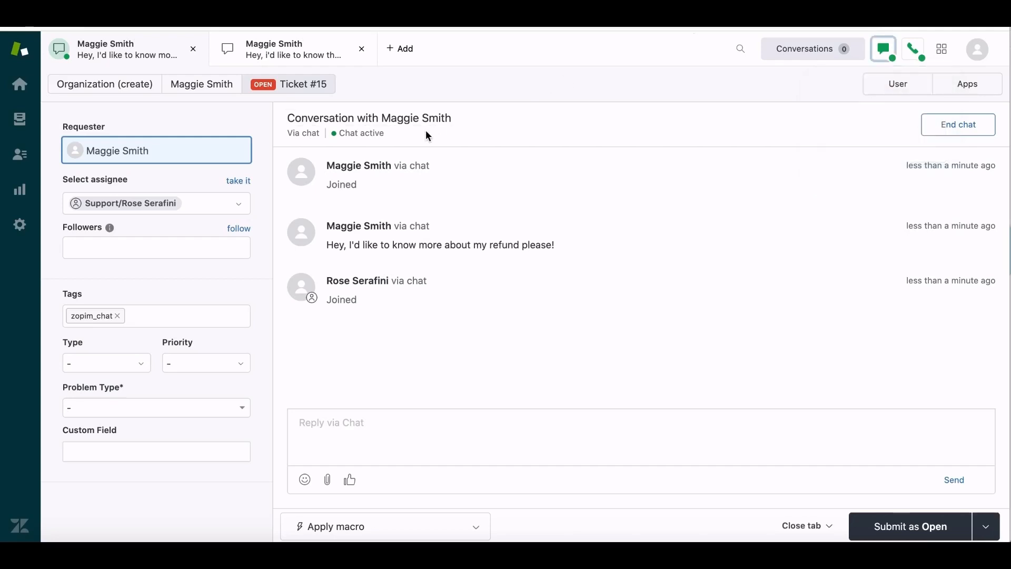
click(916, 52)
click(920, 51)
click(919, 51)
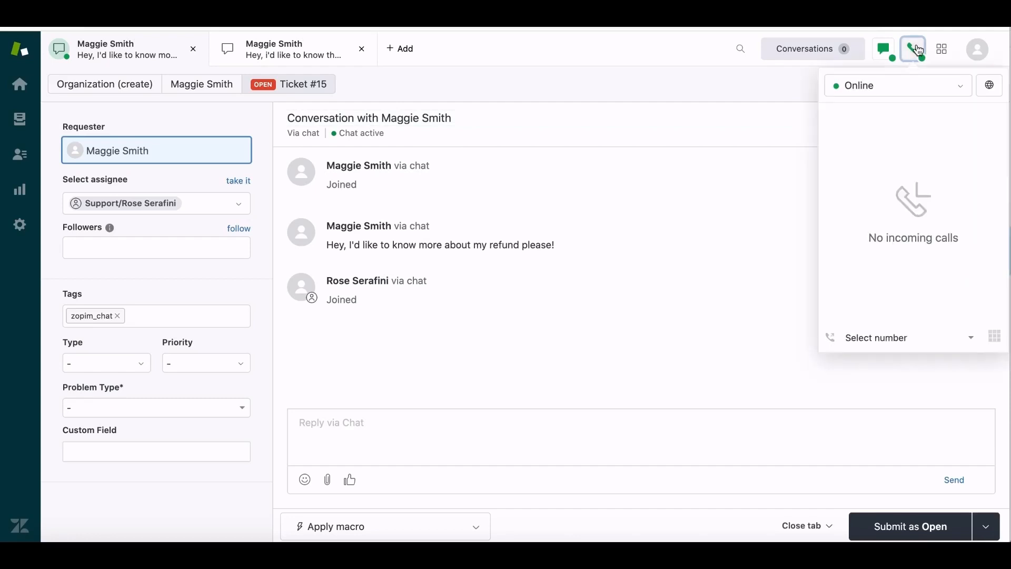
Step: Look at the call console's availability status and dial pad options, and close the console without changing anything
click(961, 90)
click(993, 125)
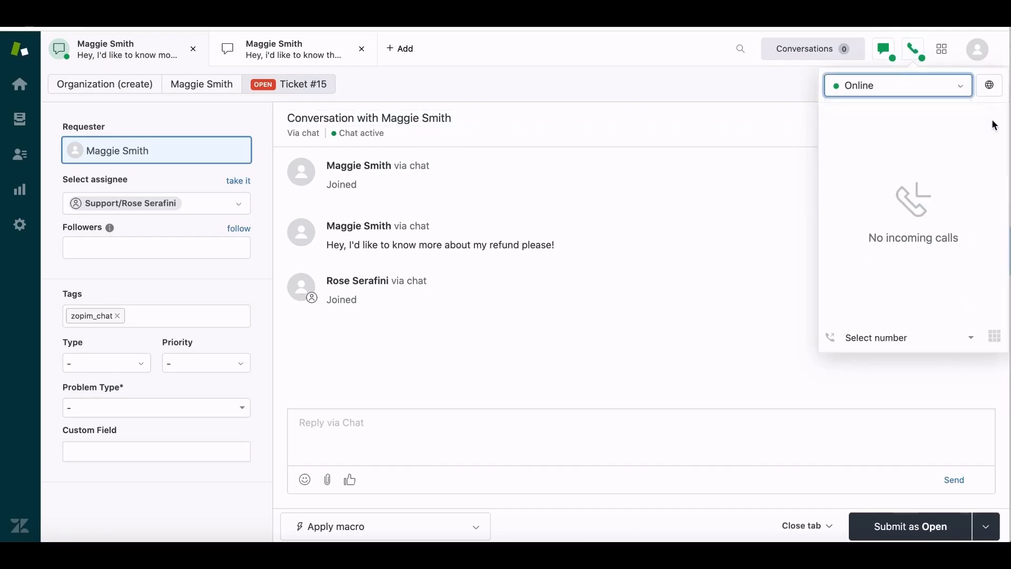
click(995, 336)
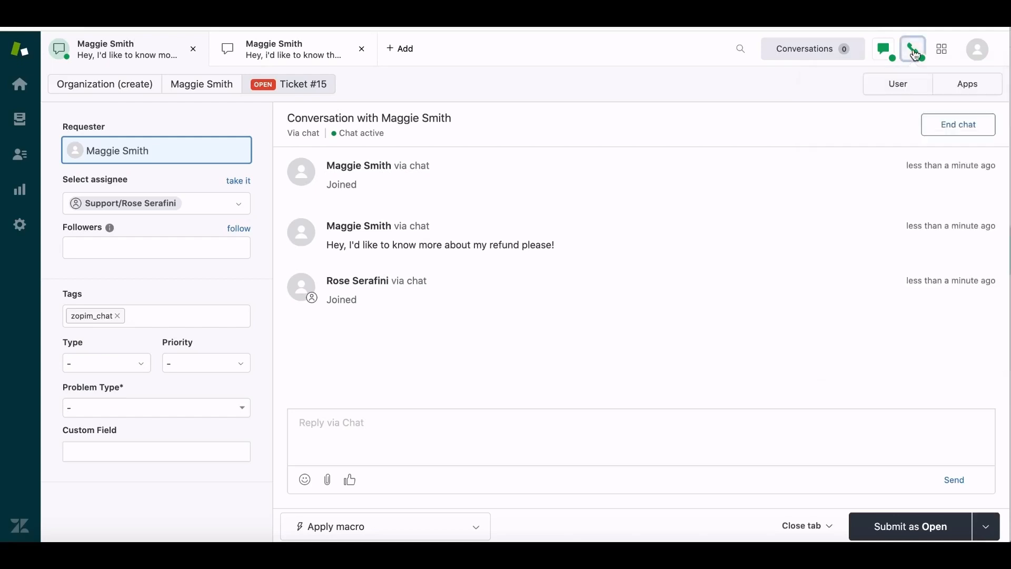
Step: Examine the customer's profile, chat visitor path and past interactions, as well as the apps available beside the conversation
click(906, 92)
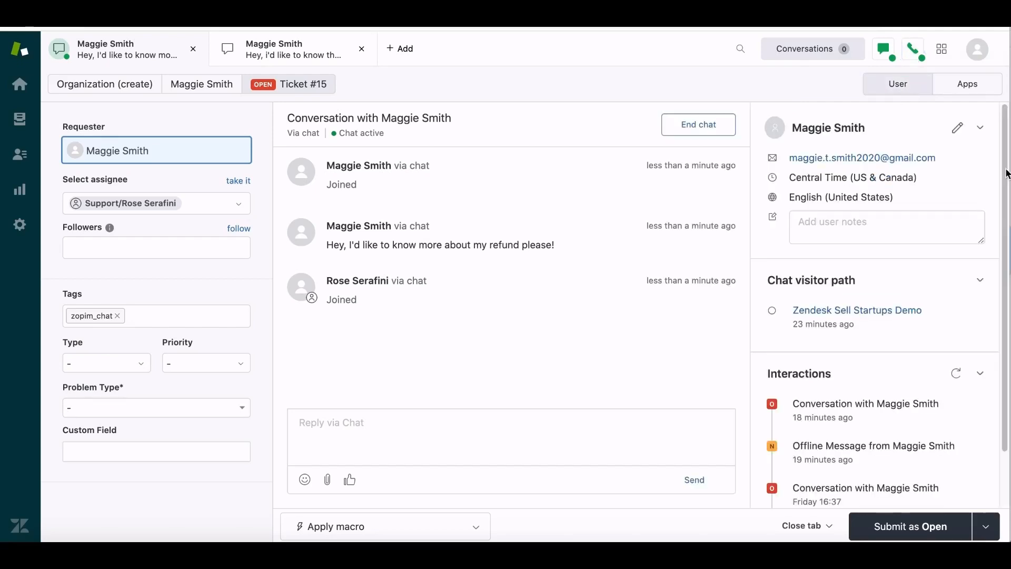
mouse_move(1006, 174)
mouse_down()
mouse_move(1009, 274)
mouse_move(1004, 186)
mouse_up()
click(967, 91)
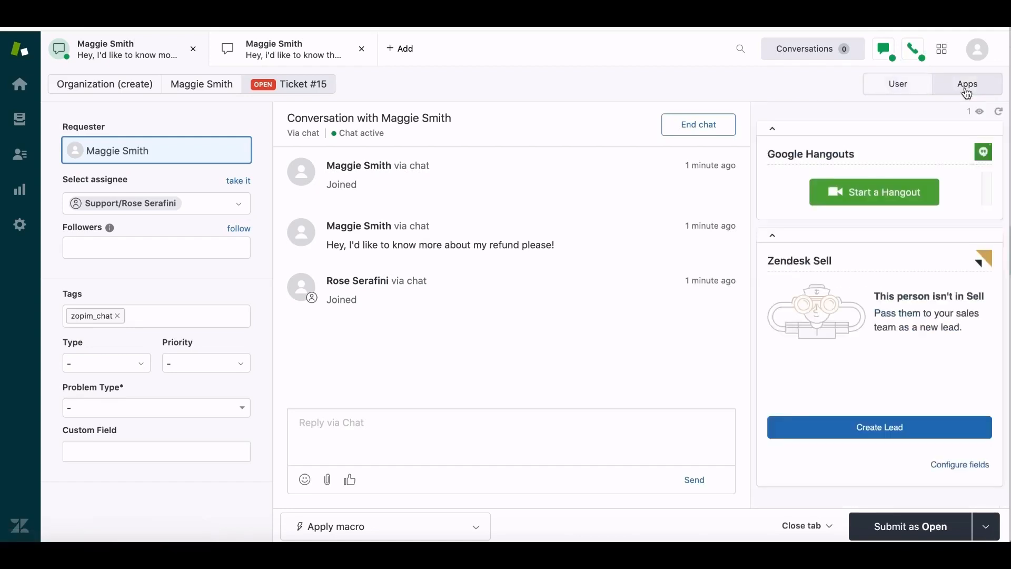
click(900, 86)
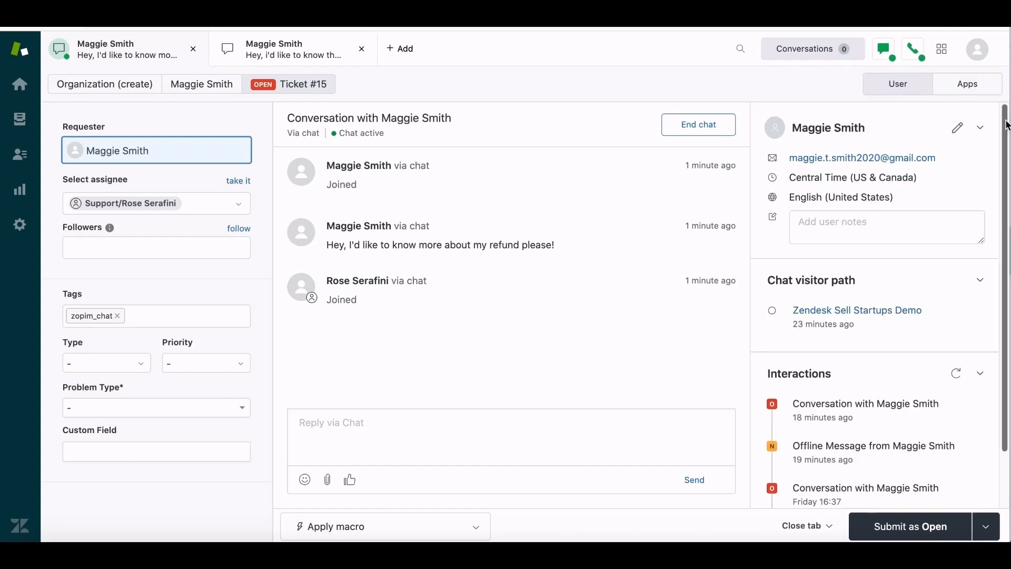
drag(1008, 124, 1007, 209)
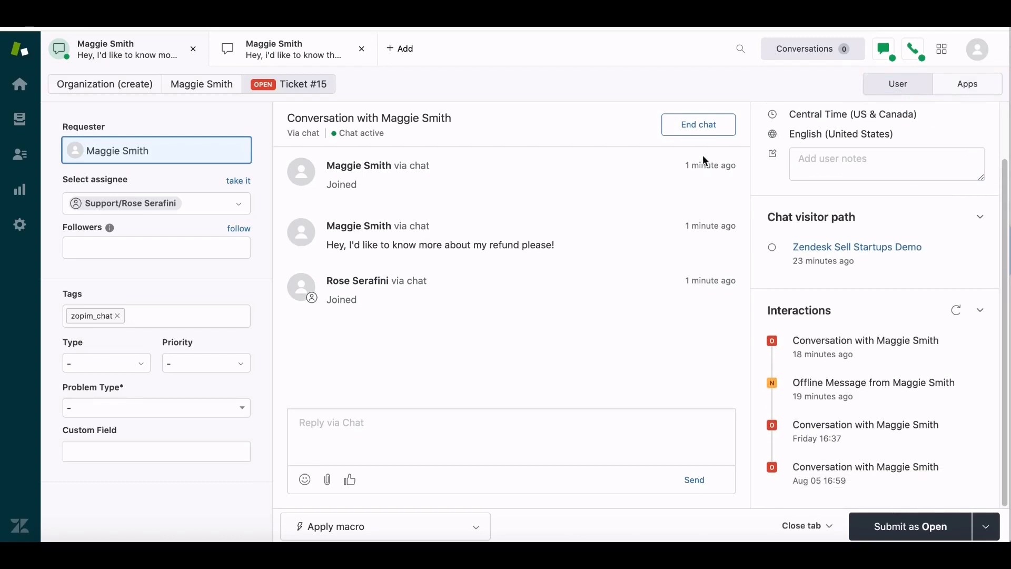
Step: Send the chat reply "Hi there!" to the customer, correcting the mistaken capitalization before sending
click(364, 449)
text(h)
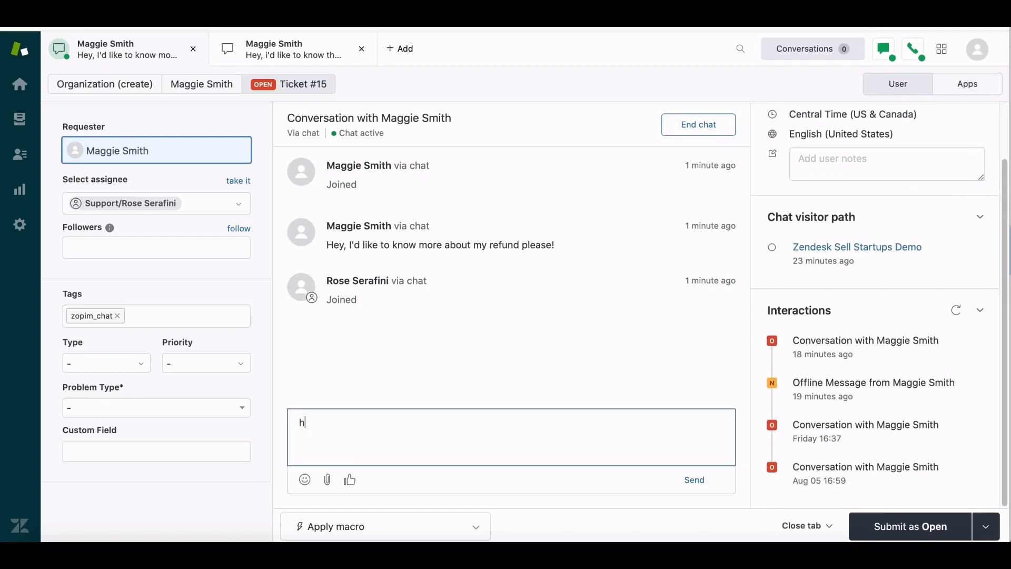
text(I THERE)
key(BackSpace)
key(BackSpace)
key(BackSpace)
key(BackSpace)
key(BackSpace)
key(BackSpace)
key(BackSpace)
text(Hi there)
key(Return)
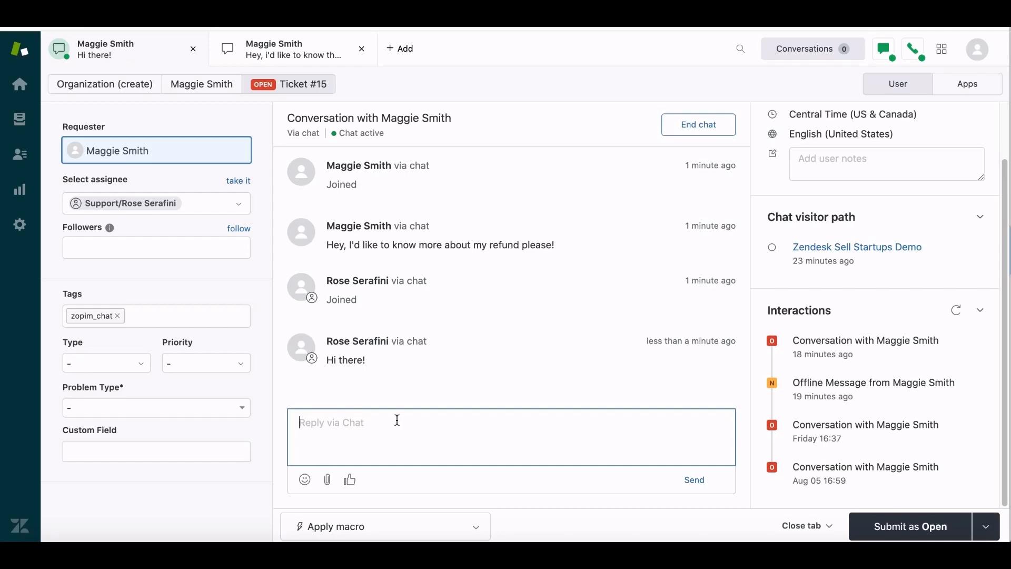
Step: Preview the customer's earlier tickets in the interaction history, including the offline message
mouse_move(825, 367)
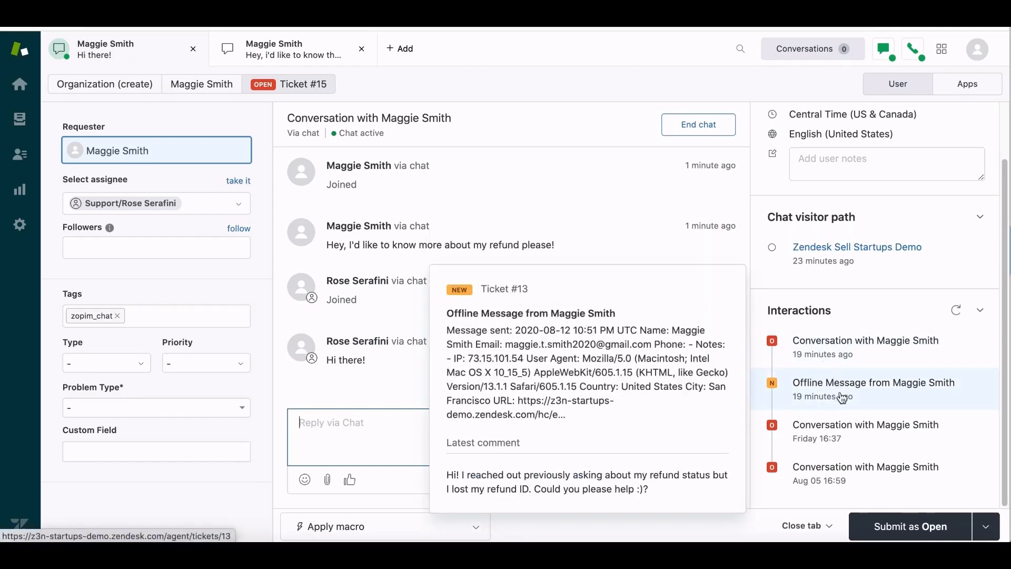
mouse_move(842, 425)
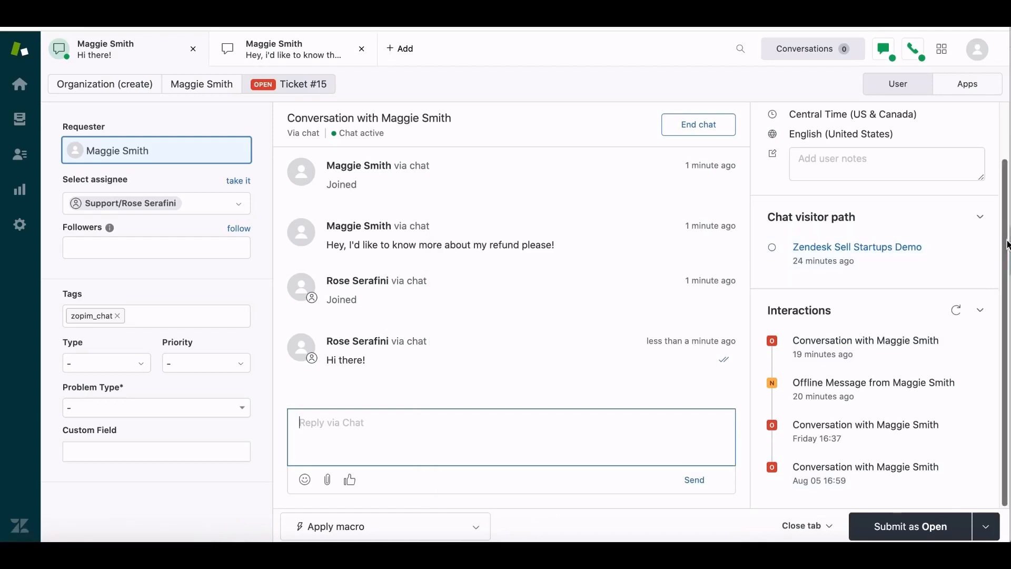
scroll(1006, 157, up, 2)
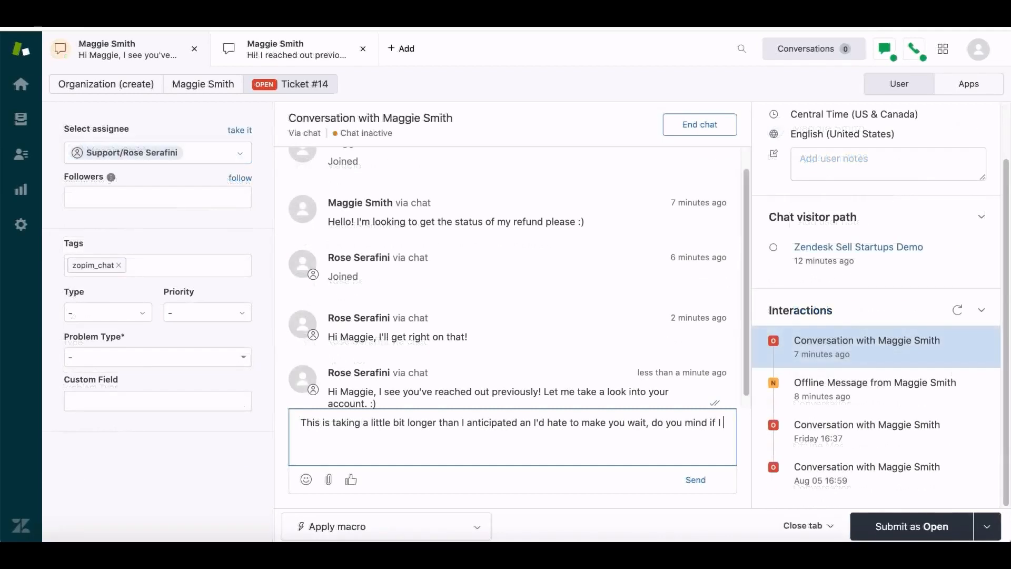
Step: Finish the drafted chat message with "follow up via email?" and send it to the customer
text(follow up via emai)
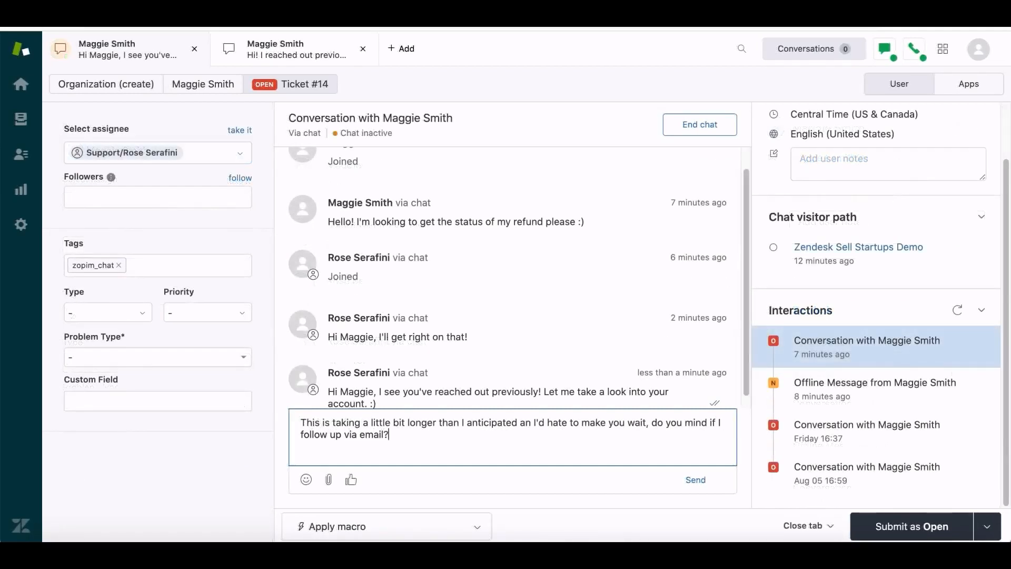
text(l?)
key(Return)
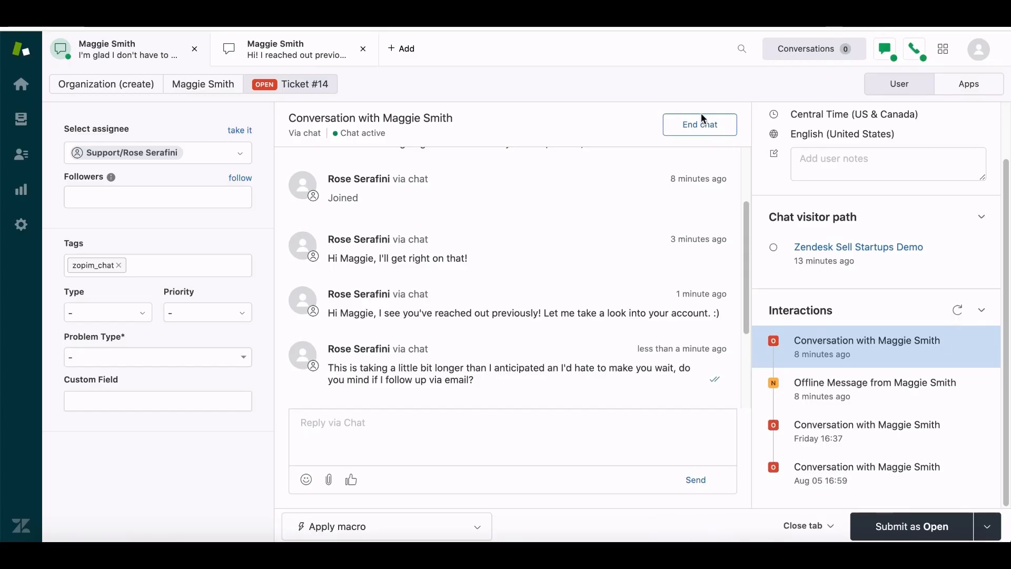
Step: Read the customer's new messages and send the chat reply "Great, I'll be in touch shortly. Thanks again for being patient!"
click(719, 86)
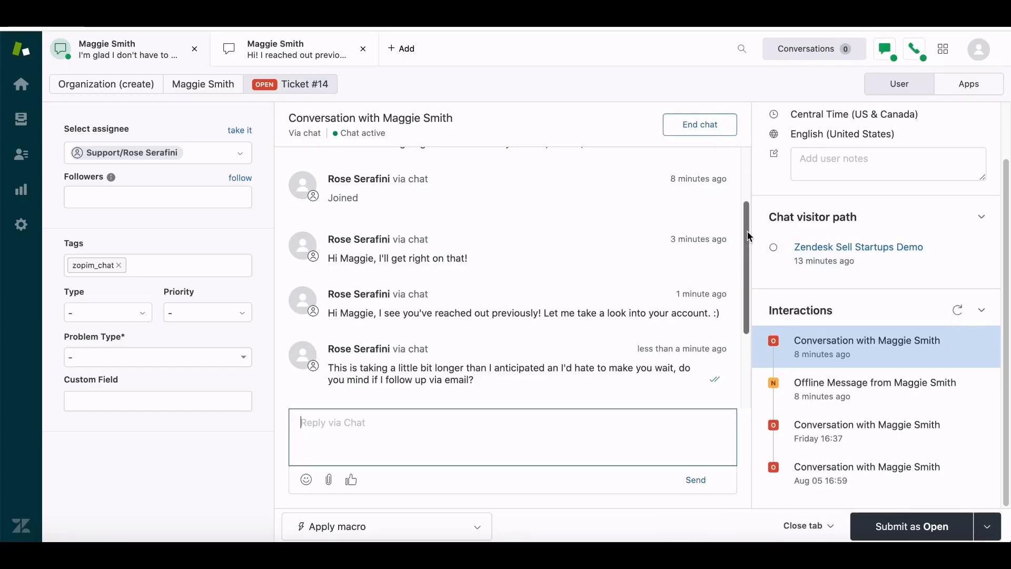
drag(746, 235, 741, 365)
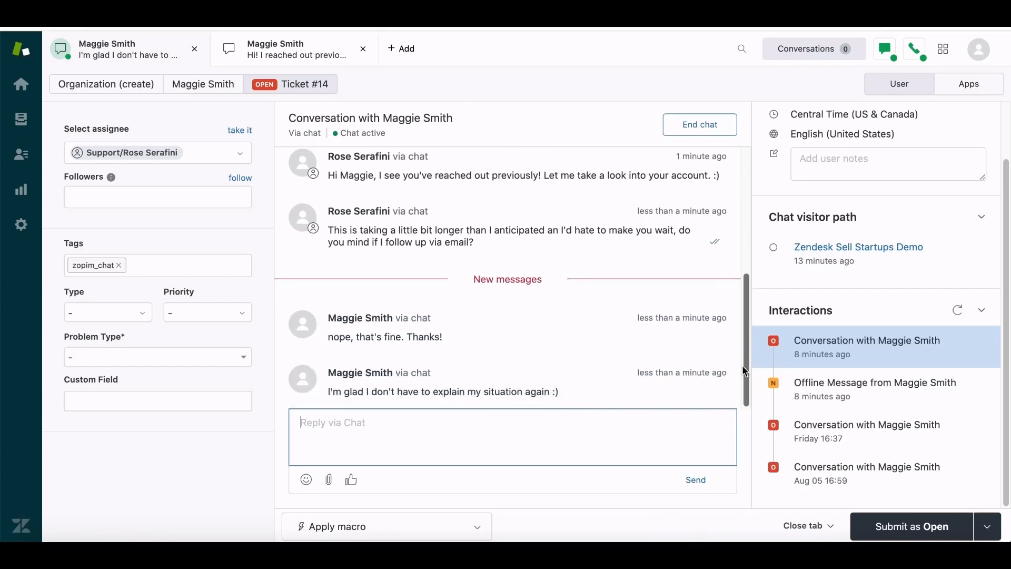
text(Gr)
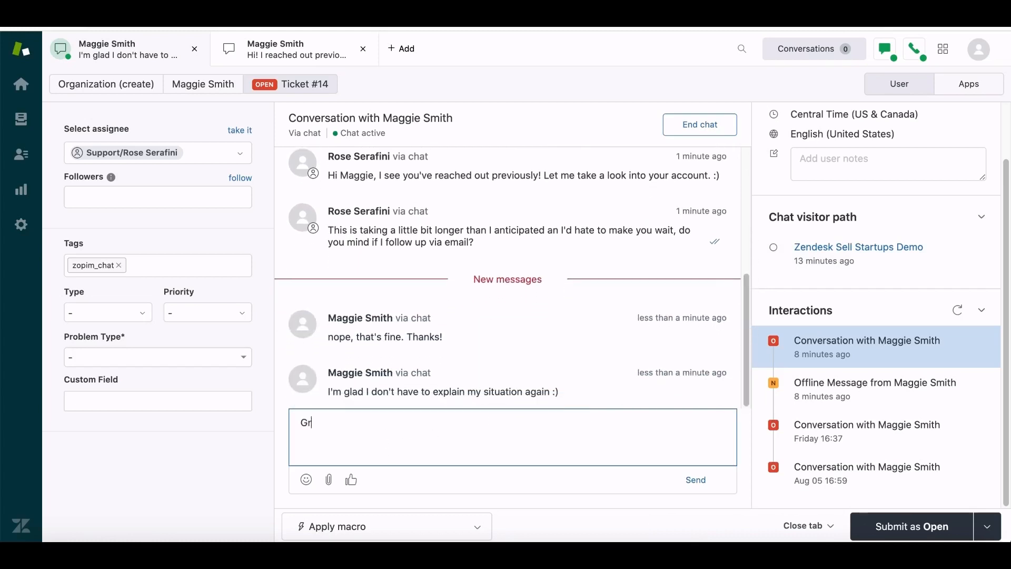
text(eat, I'll be in touch shortly)
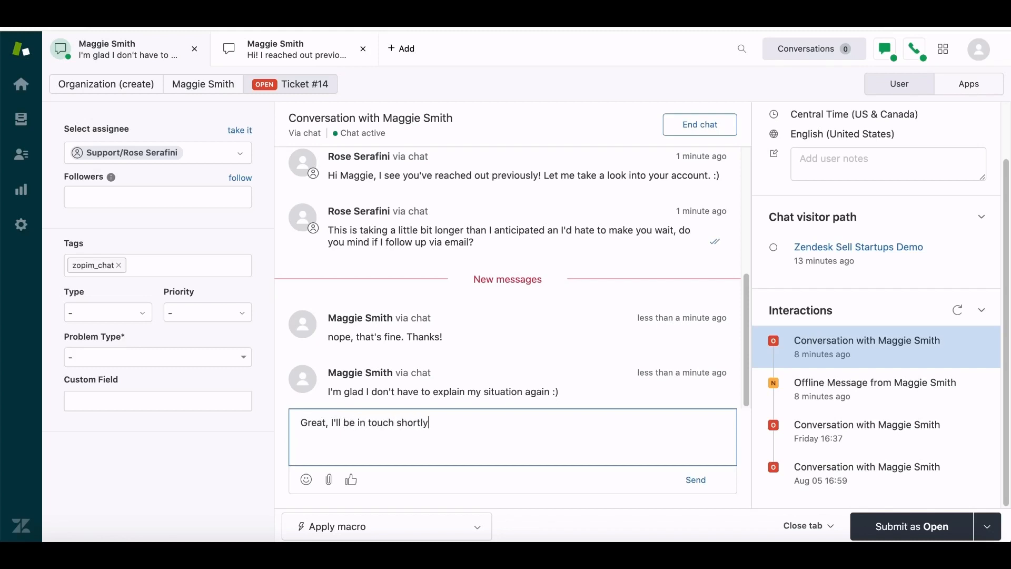
text(. Thanks again for being patient!)
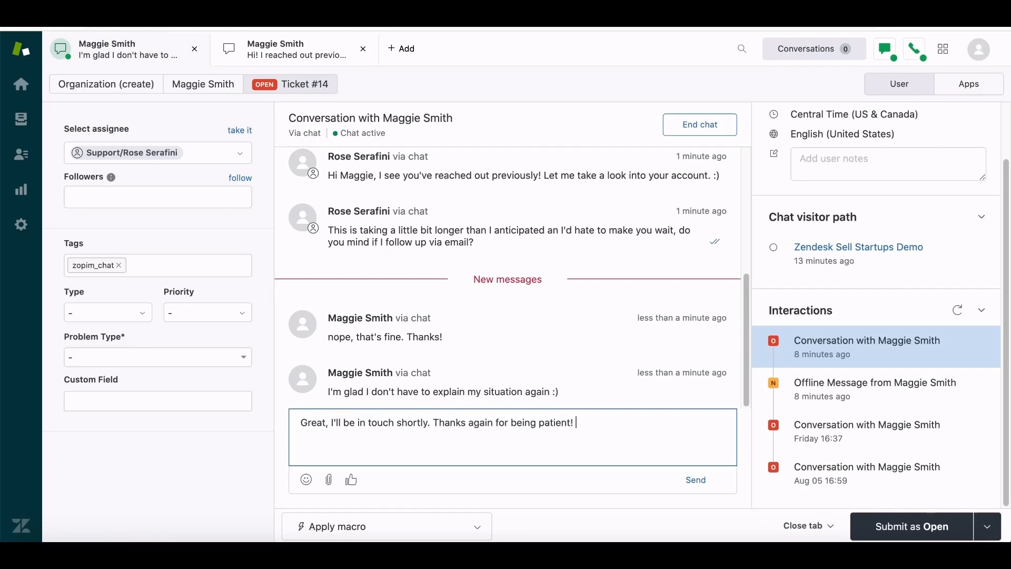
key(Return)
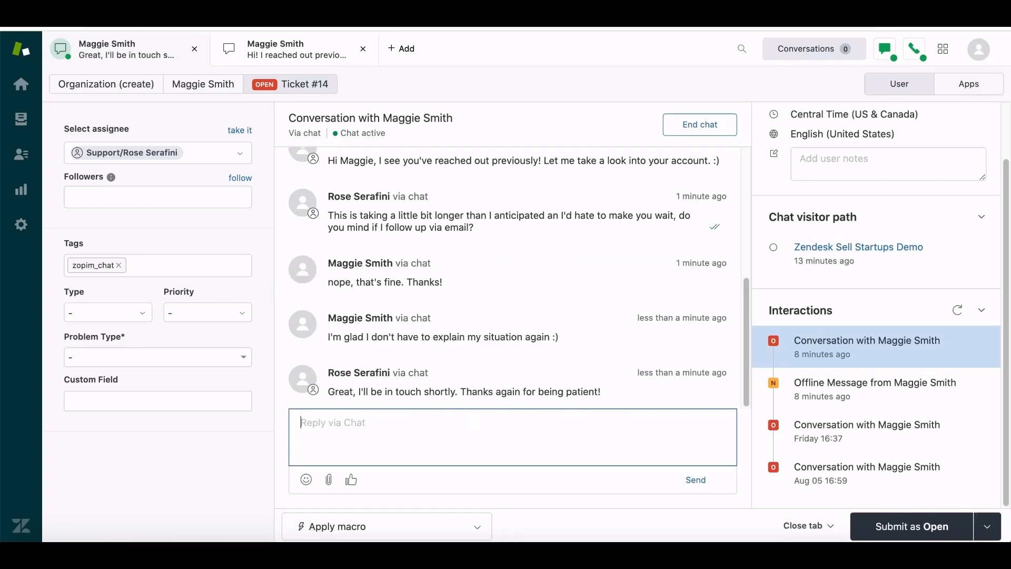
Step: End the chat session with the customer and switch the ticket's response from an internal note to a public reply
click(708, 129)
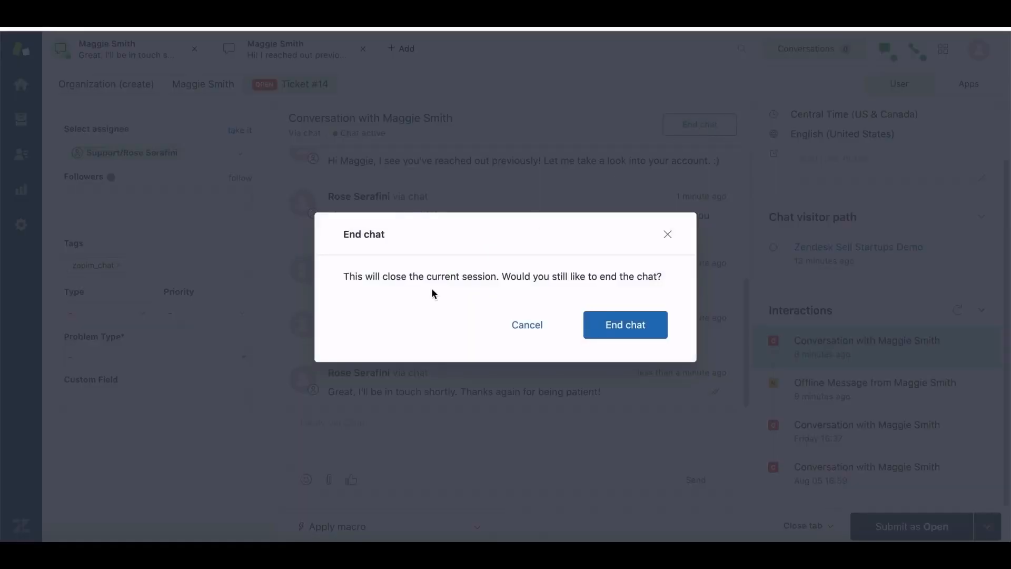
click(627, 326)
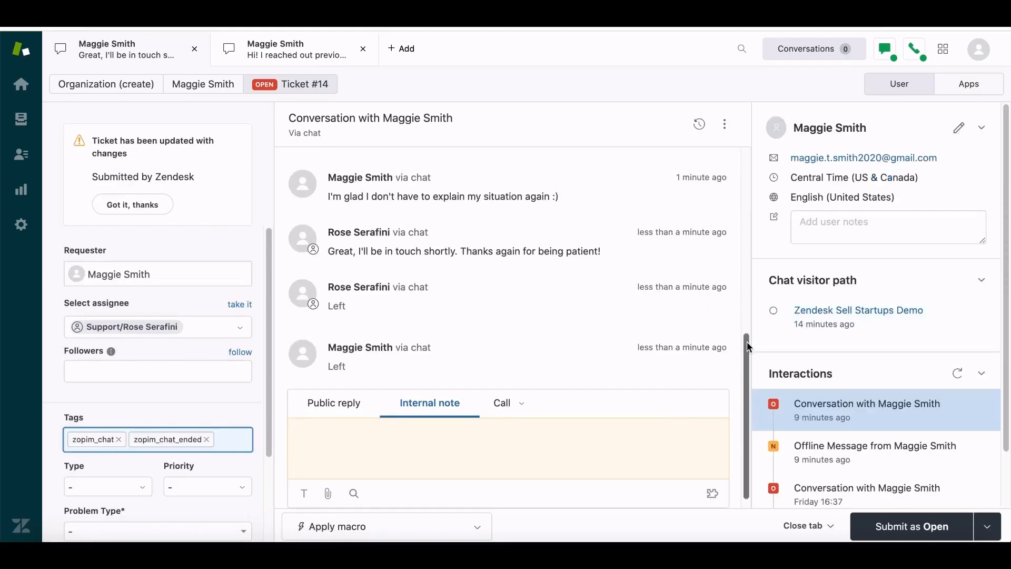
scroll(747, 345, down, 1)
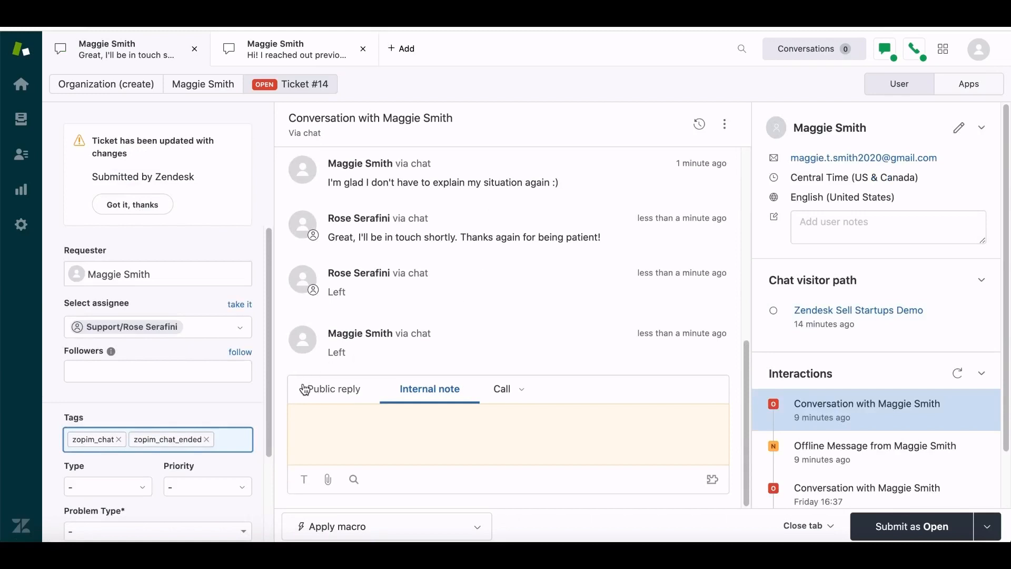
click(325, 385)
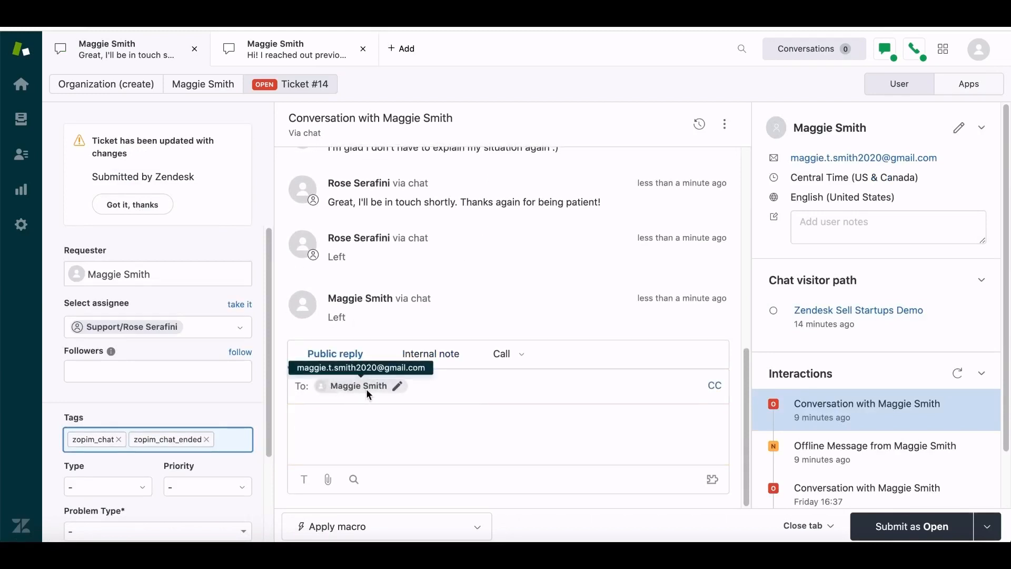
Step: Write a public reply greeting the customer, thanking them for waiting, giving the refund ID found in older tickets, and inviting questions
text(Hey Maggie,)
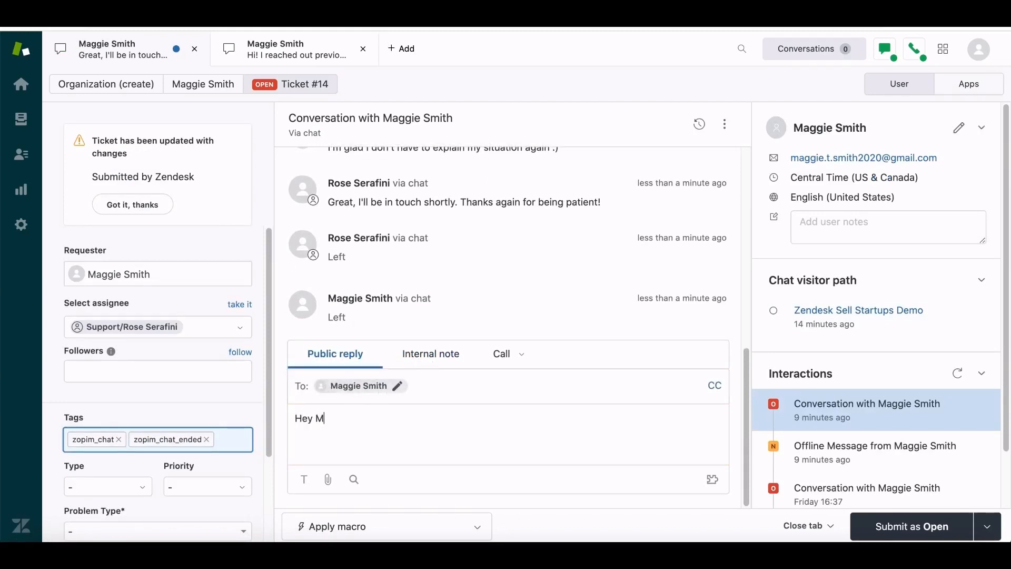
key(Return)
key(Return)
text(Thanks again for waiting! I check some older tickets and fo)
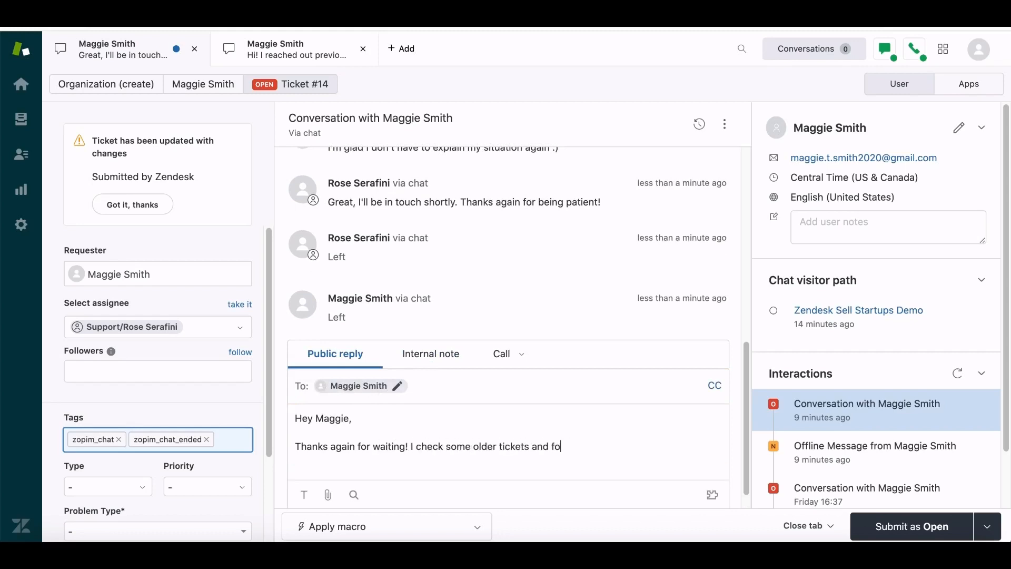
text(und out your refund ID is #12345678. Please let me know if you have any questions!)
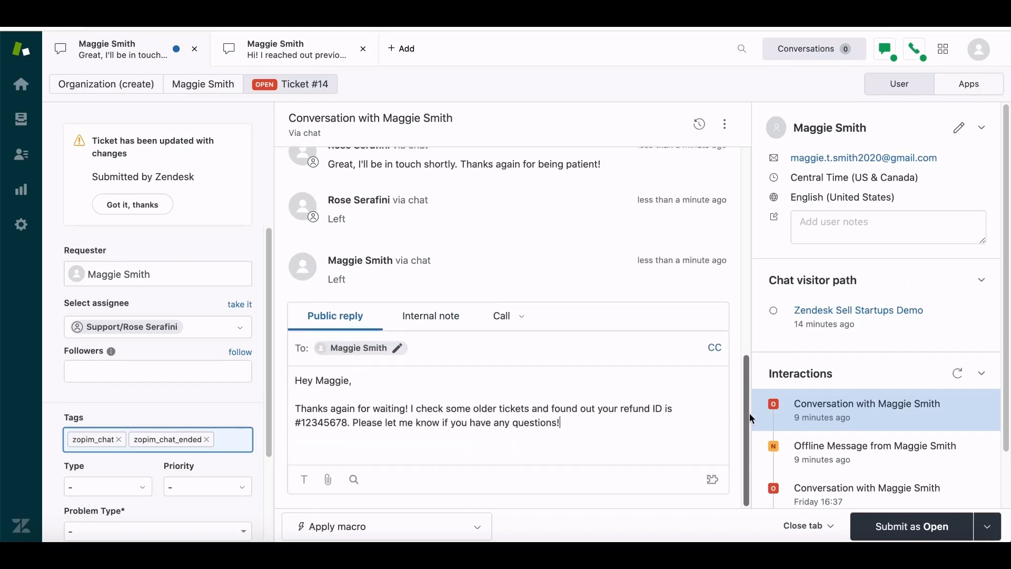
scroll(748, 346, down, 1)
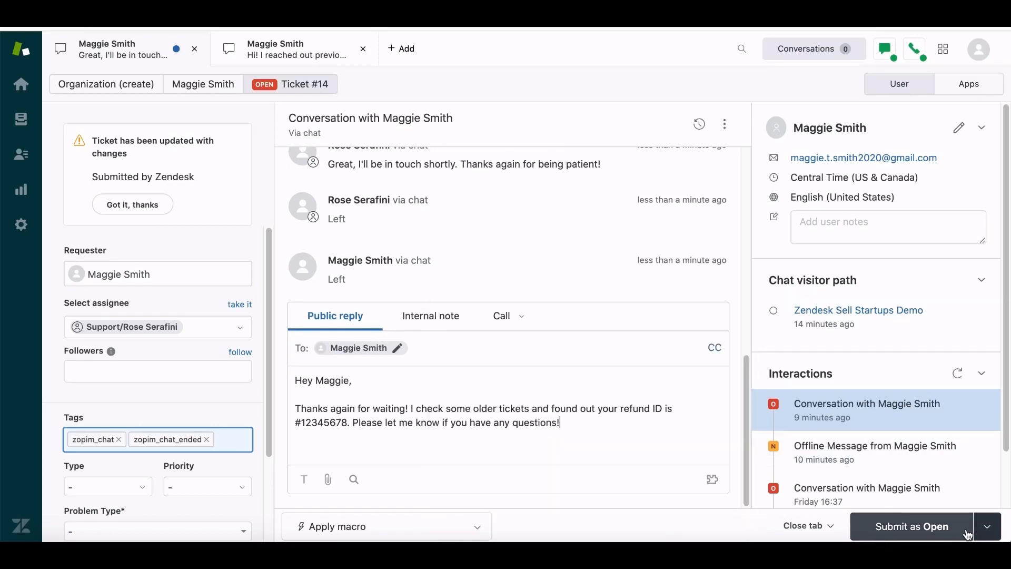
Step: Submit the ticket as Solved with the required Problem Type set to Product
click(982, 531)
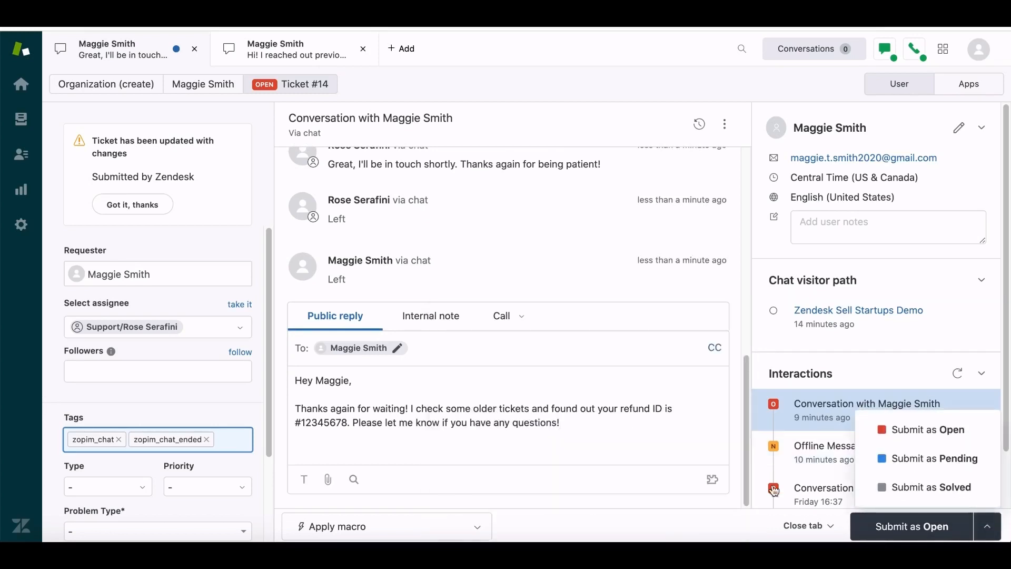
click(965, 487)
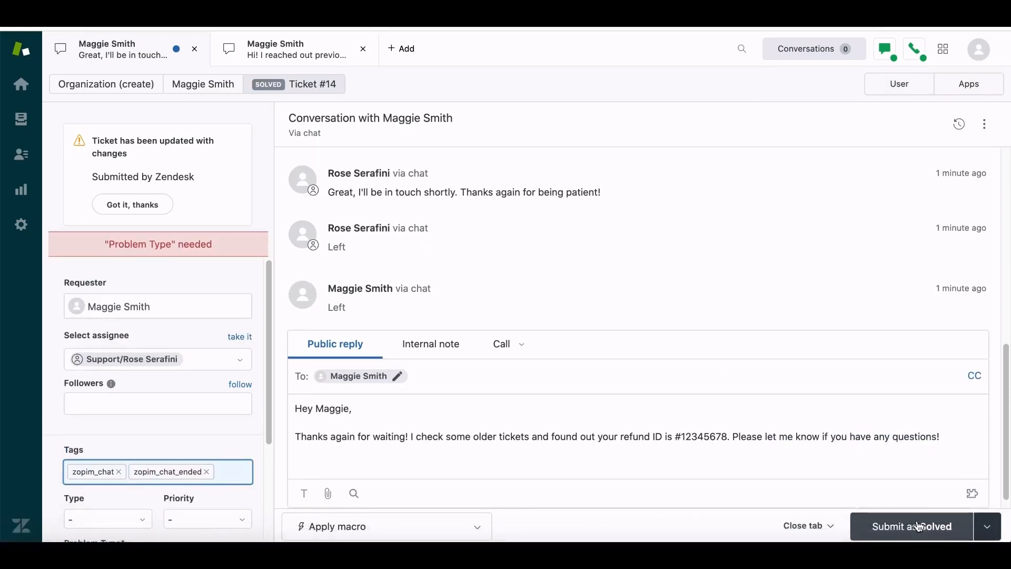
drag(271, 274, 282, 437)
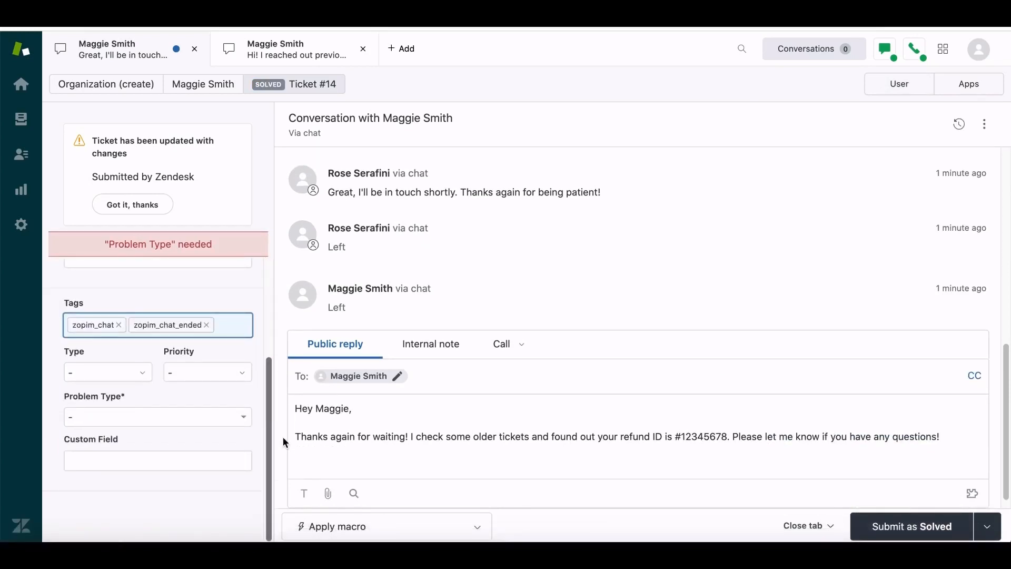
click(98, 416)
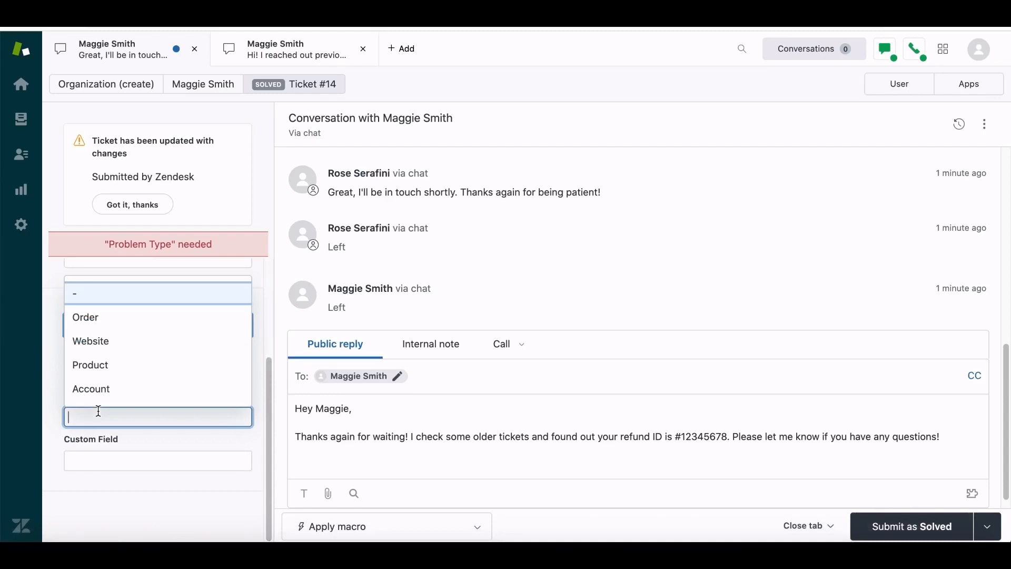
click(107, 364)
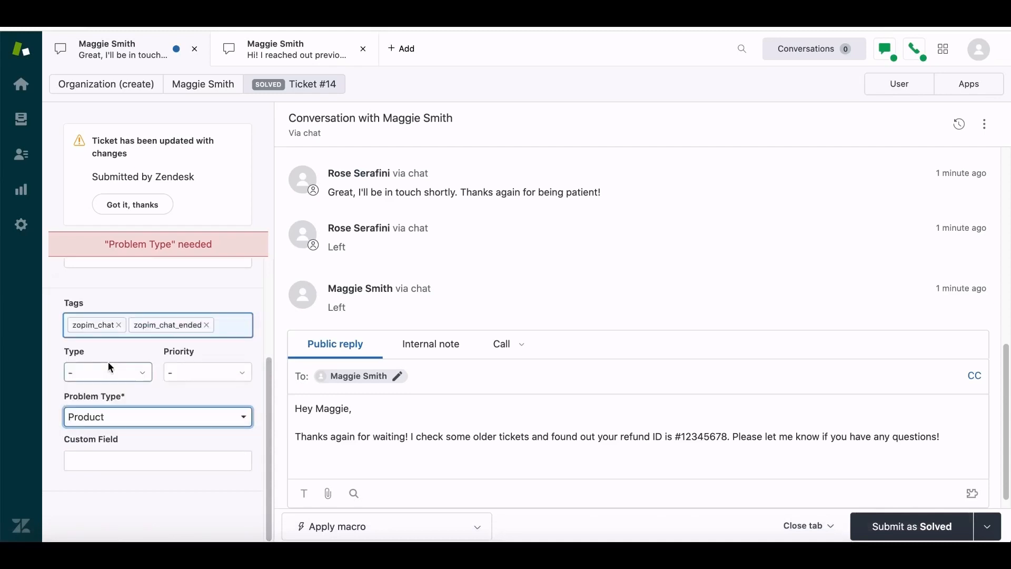
click(927, 530)
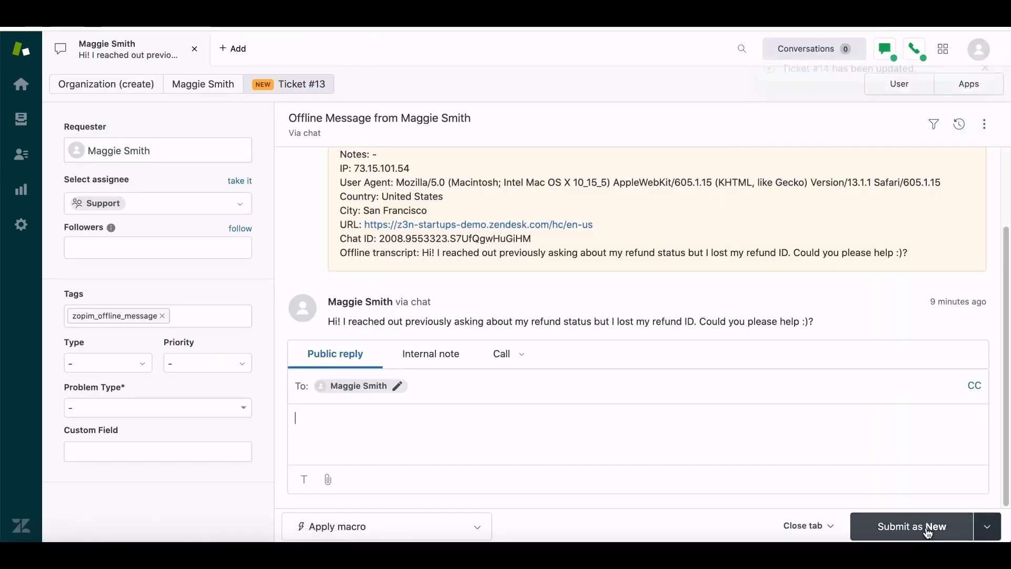
Step: Accept the incoming chat waiting on the dashboard and open its conversation
scroll(1005, 400, up, 2)
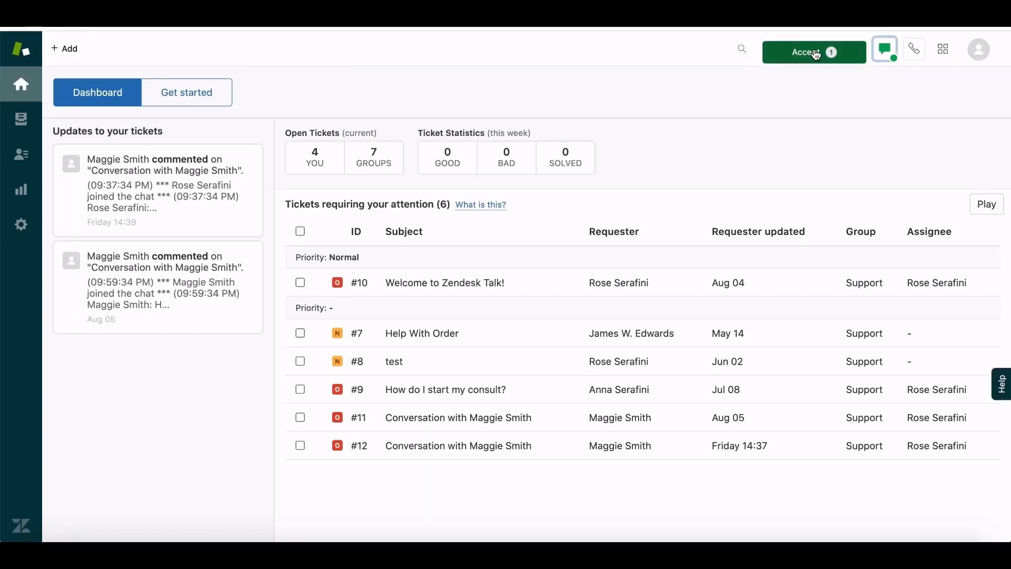
click(817, 53)
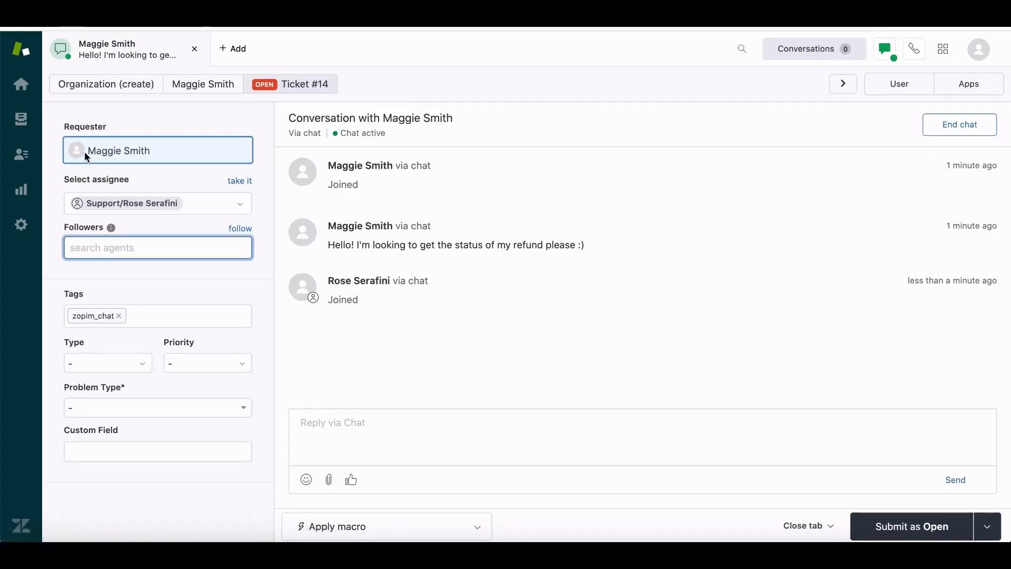
Step: Highlight the chat channel label on the first message, open the customer's context details, and preview the earlier interactions
click(394, 166)
drag(438, 163, 397, 162)
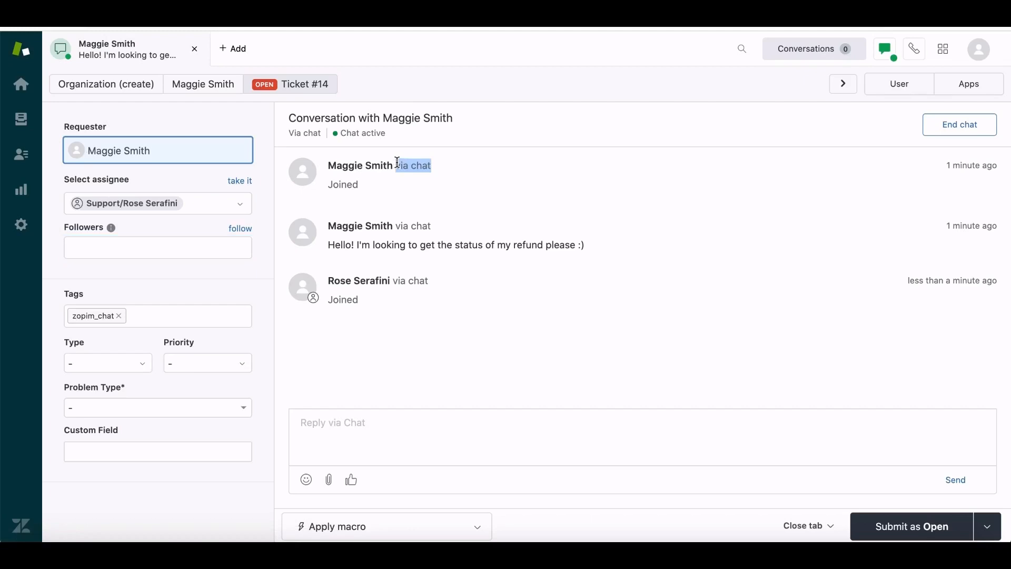
click(903, 88)
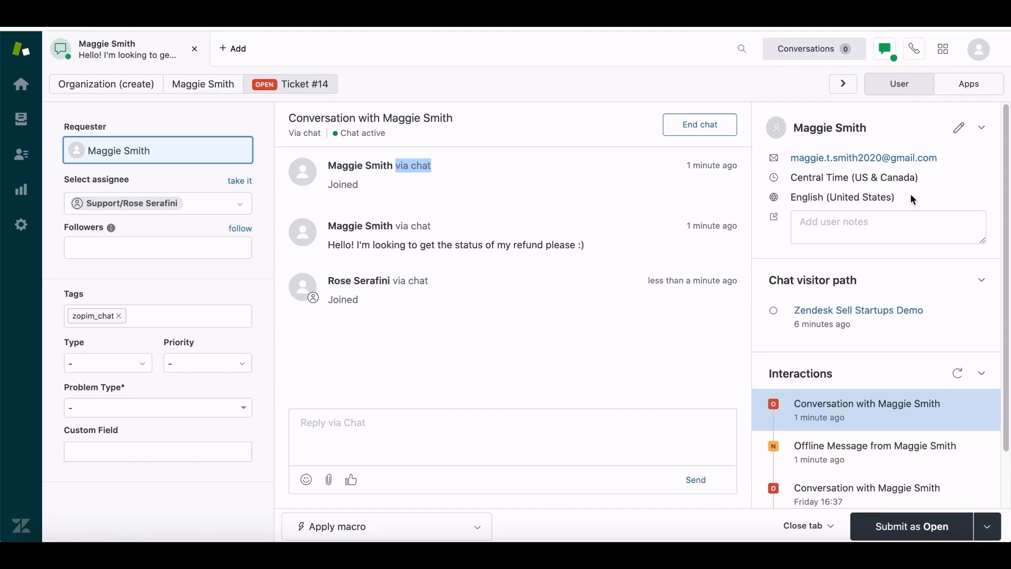
scroll(1007, 155, down, 3)
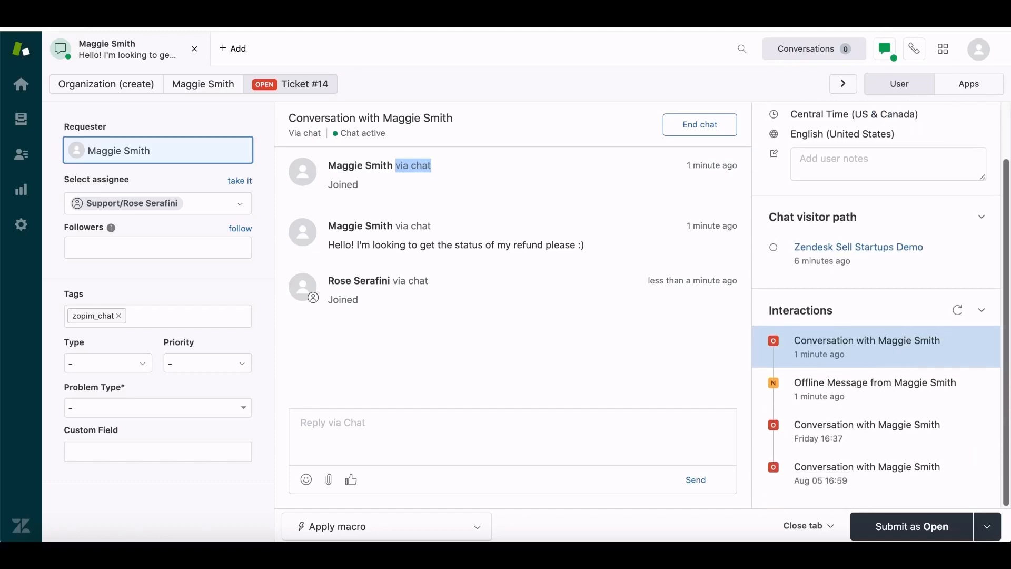
mouse_move(906, 361)
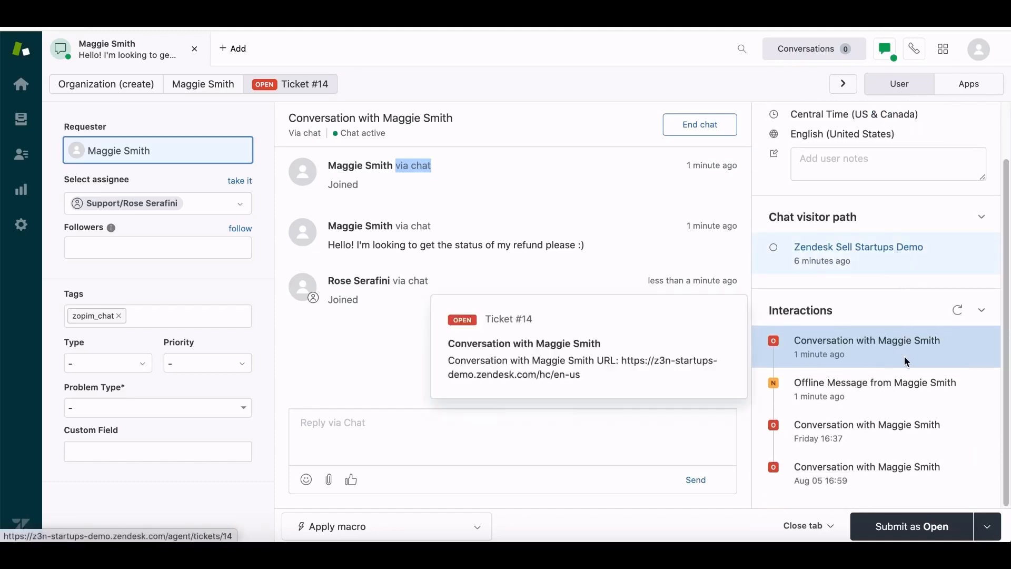
mouse_move(896, 397)
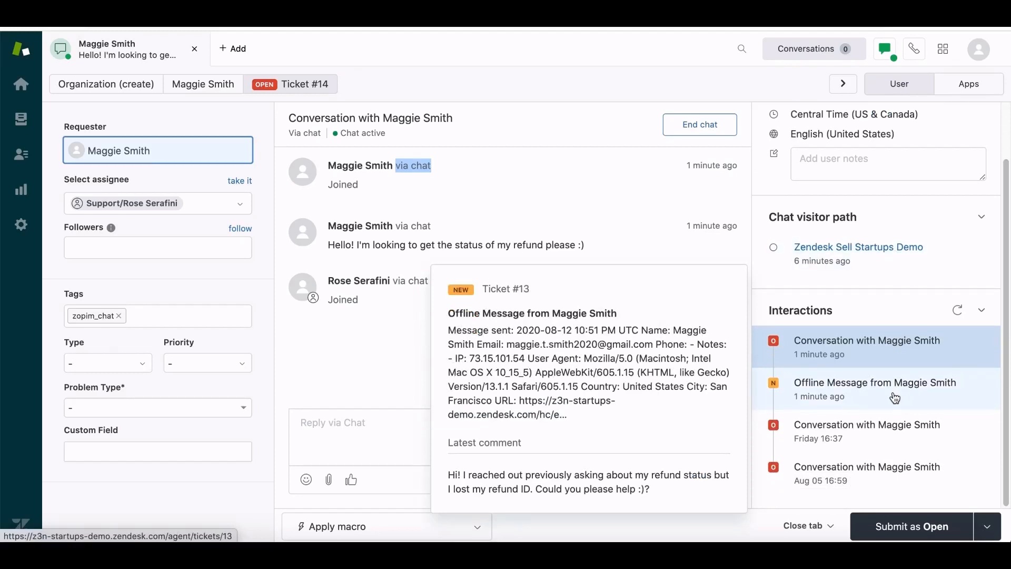
mouse_move(887, 439)
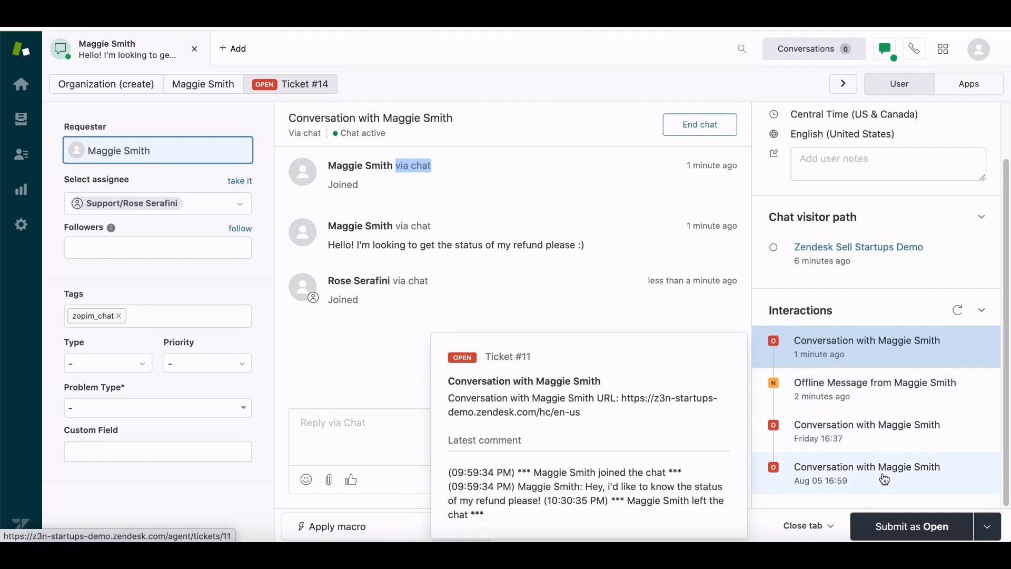
click(143, 366)
click(117, 419)
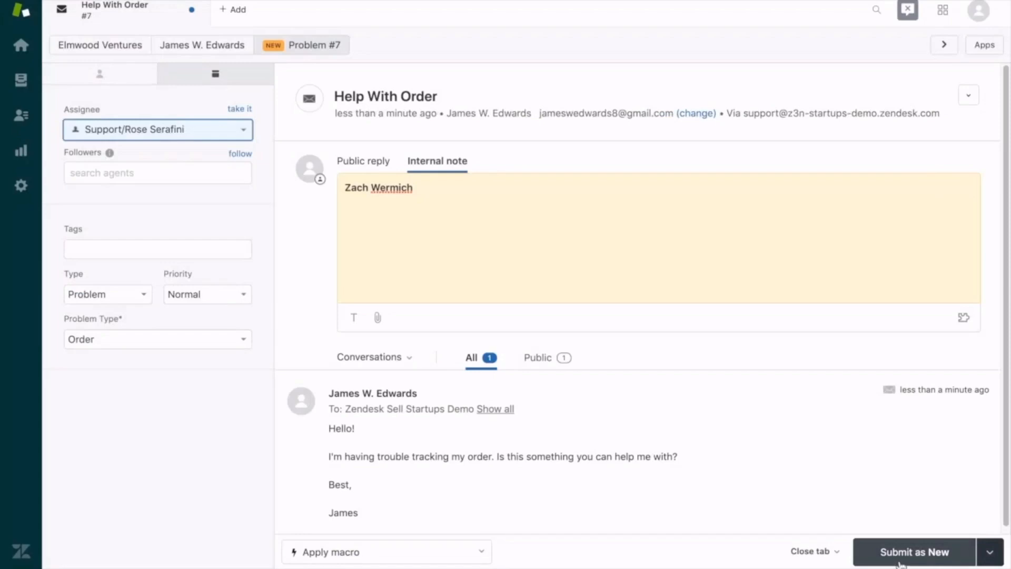
Step: Look over the statuses under which the Help With Order ticket can be submitted
click(991, 555)
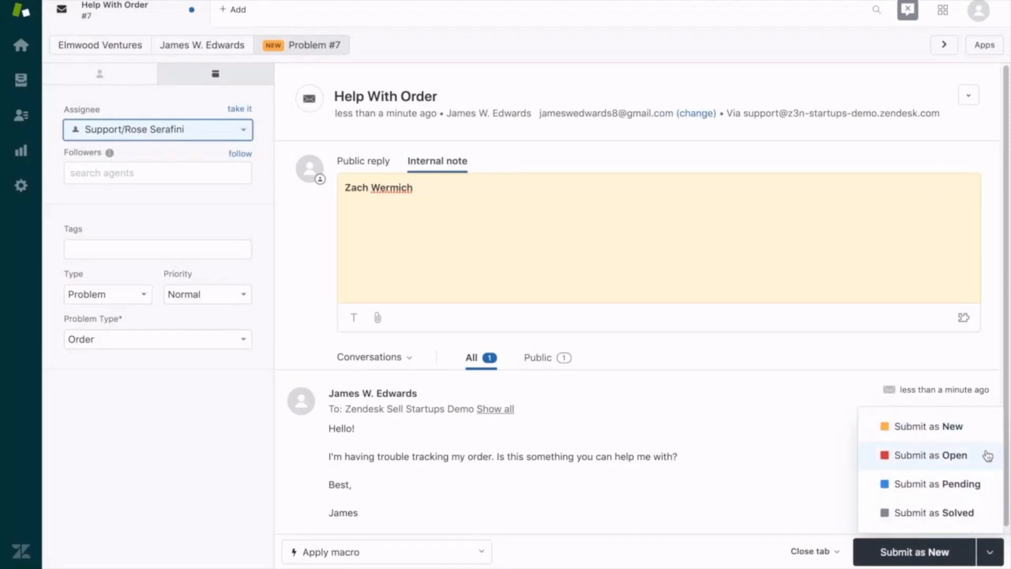
click(996, 554)
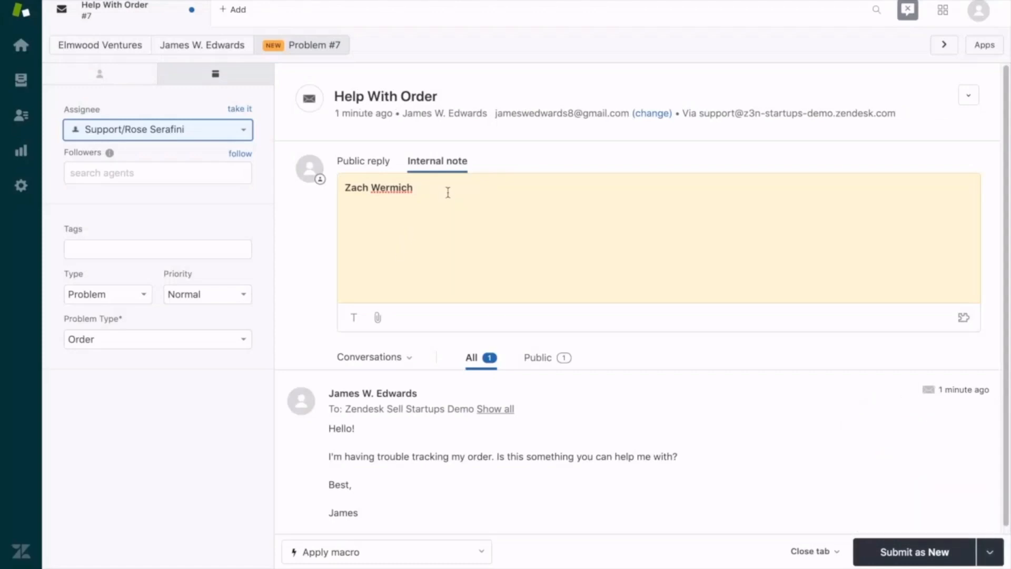
Step: Add "can you help me track this order??" after the colleague's mention, preview the public reply mode, and return to the internal note
text(can you help me track this order??)
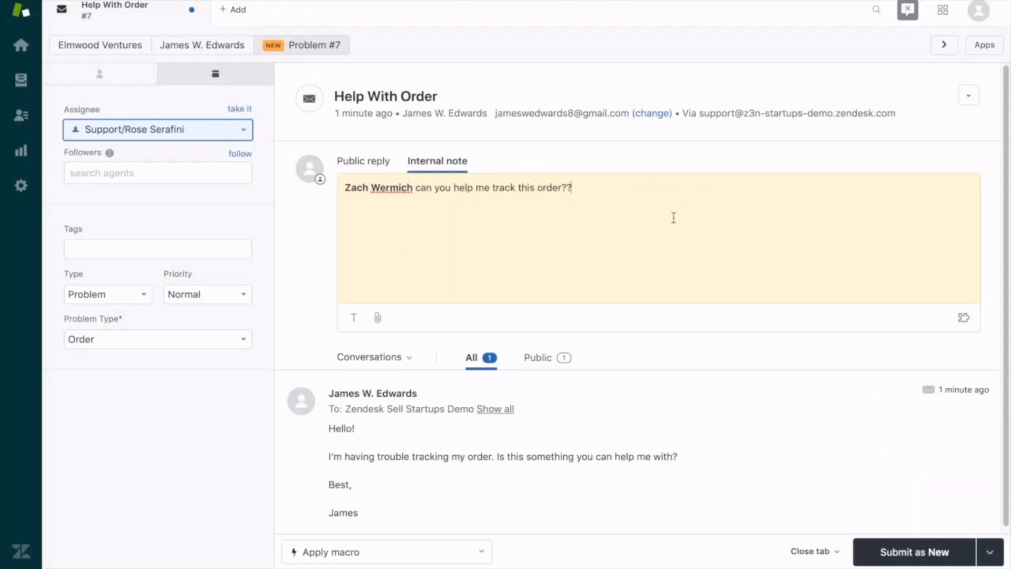
click(359, 164)
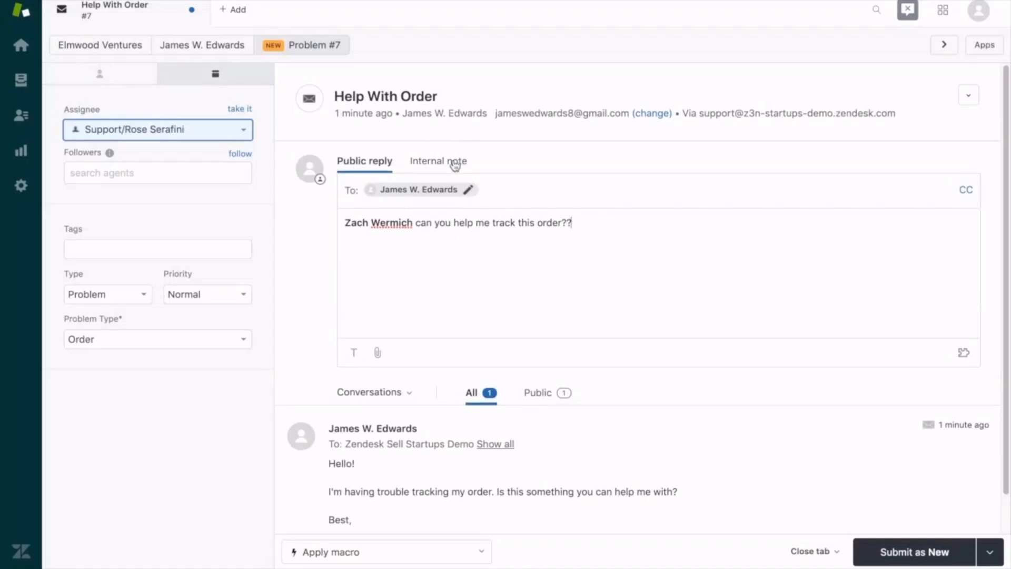
click(445, 167)
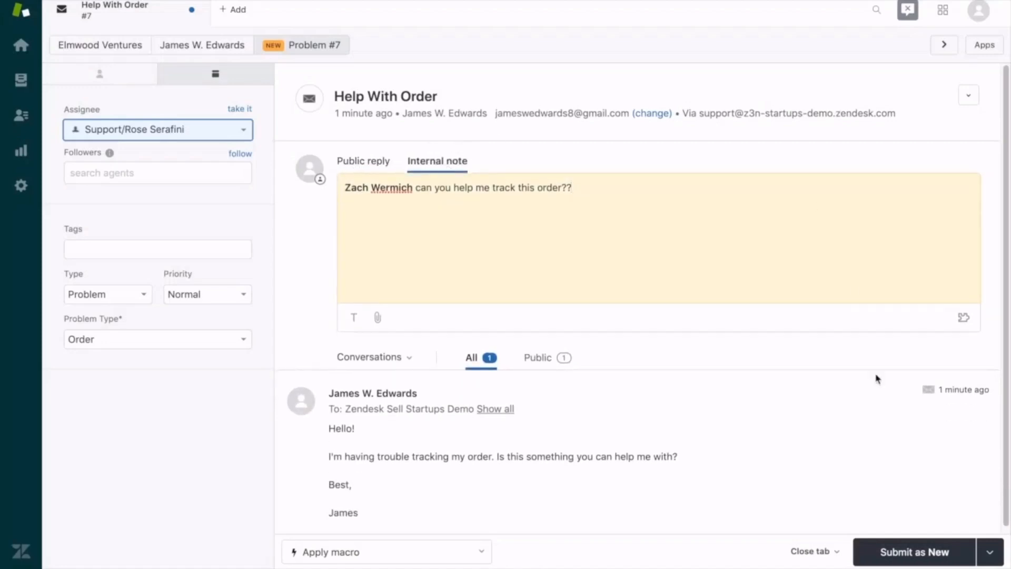
Step: Examine the New, Open, Pending and Solved submission options again without submitting the ticket
click(991, 553)
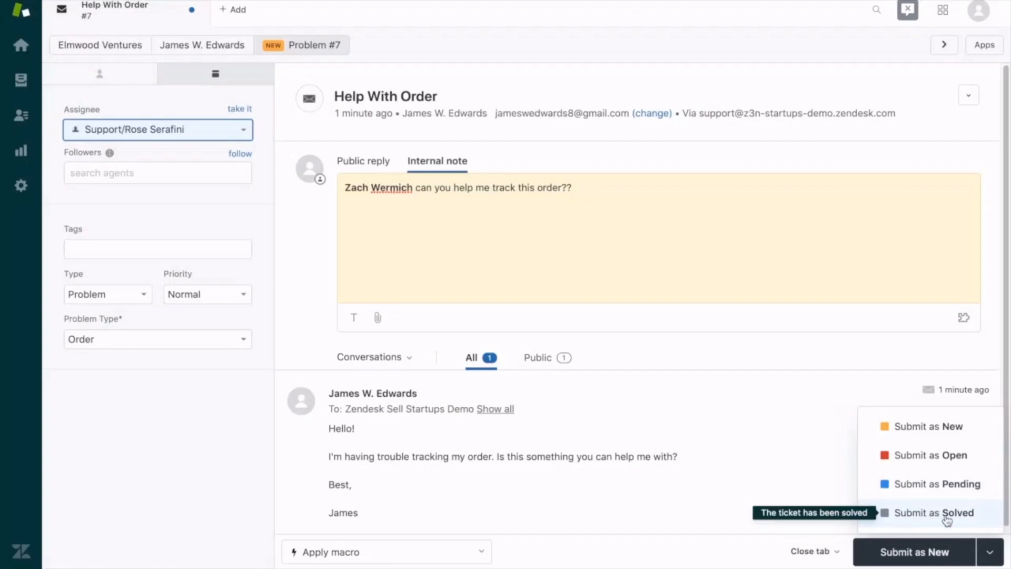
click(1000, 552)
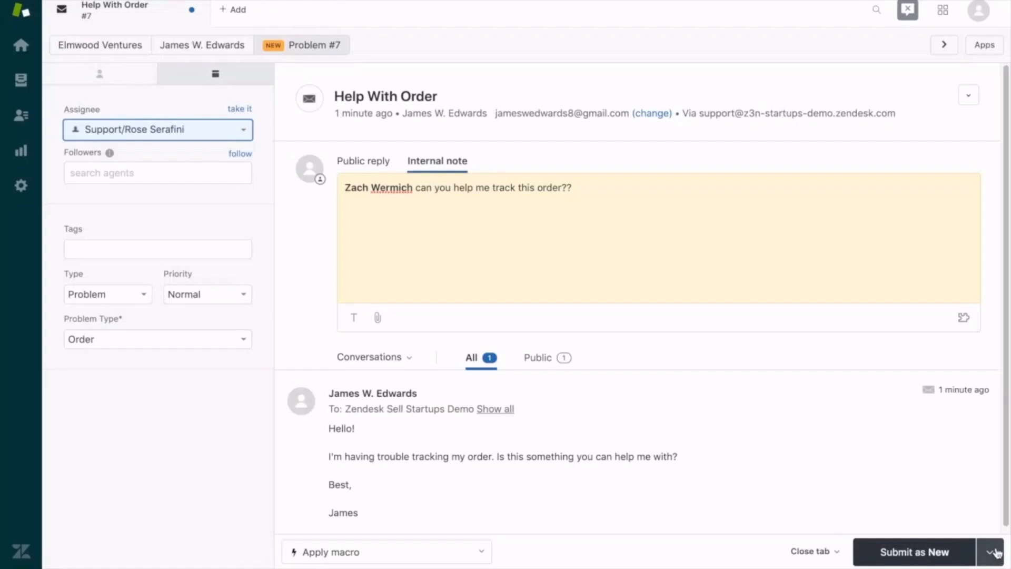
click(993, 551)
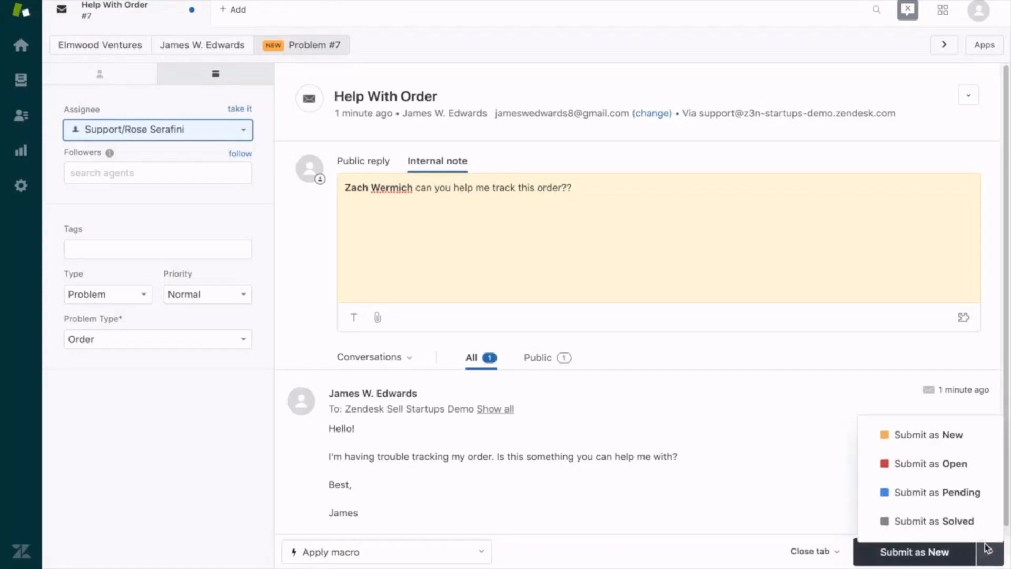
click(986, 550)
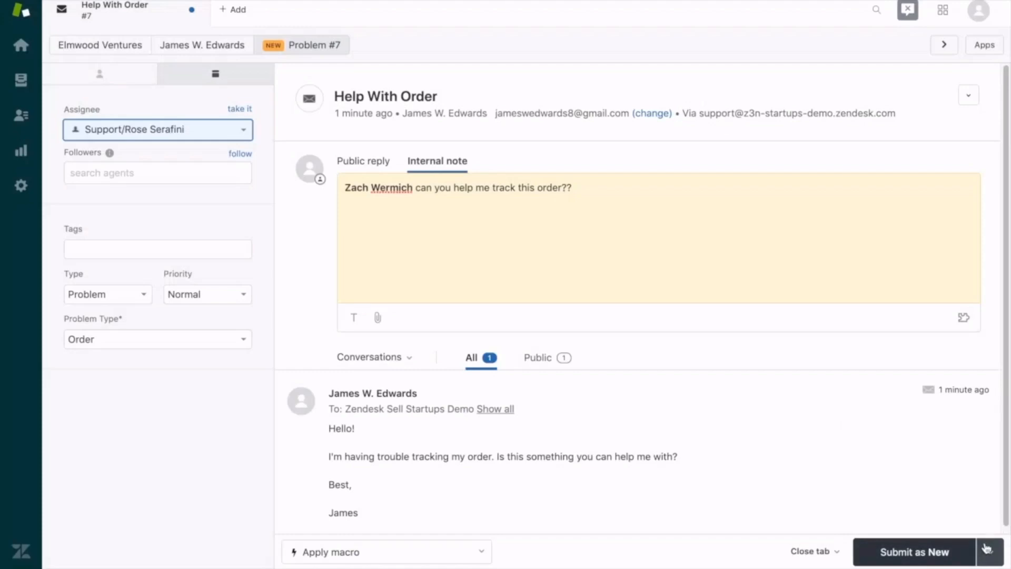
Step: Review the macros available for the ticket and its additional actions, such as Create as macro, without applying any
click(473, 549)
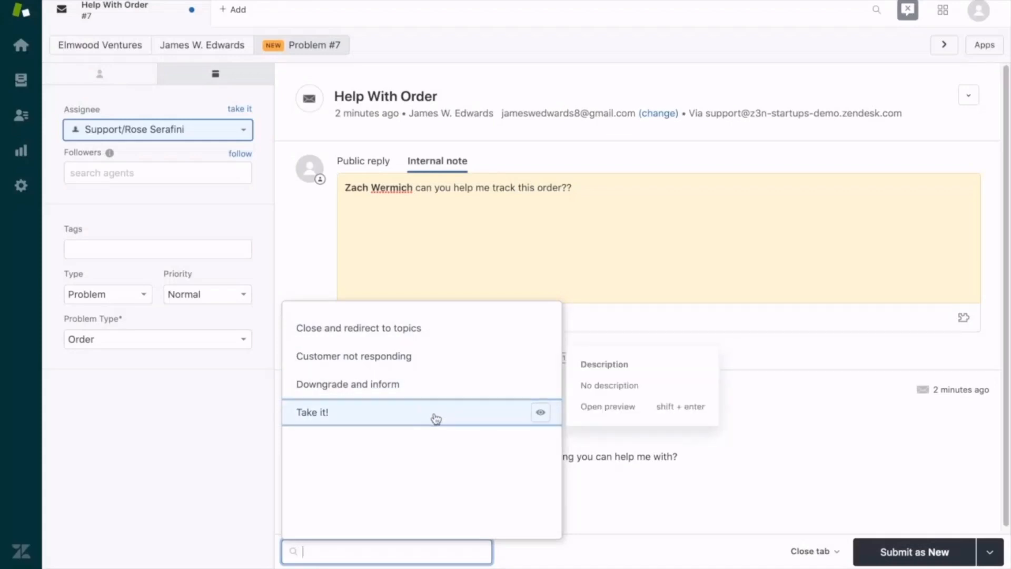
click(410, 556)
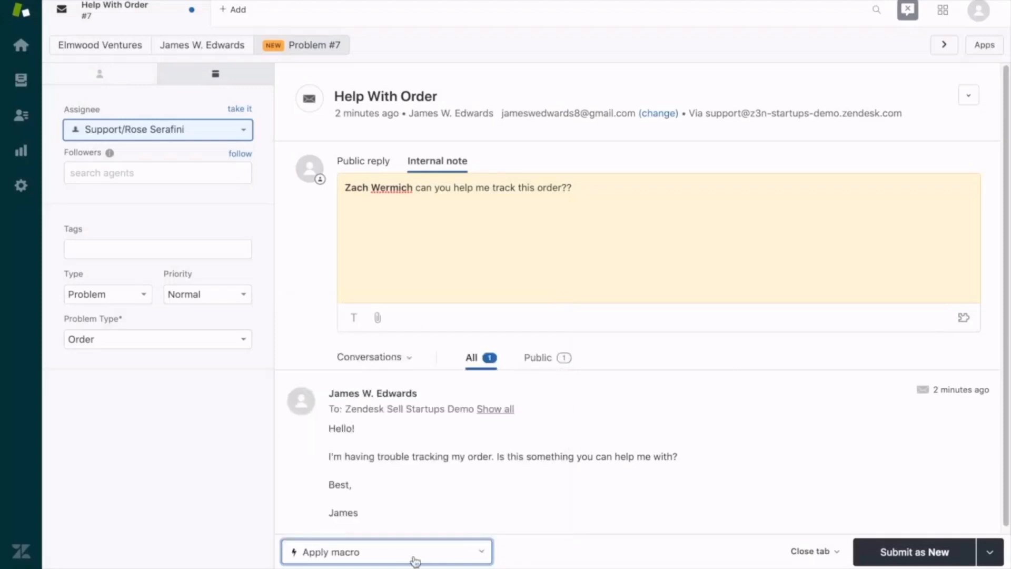
click(969, 96)
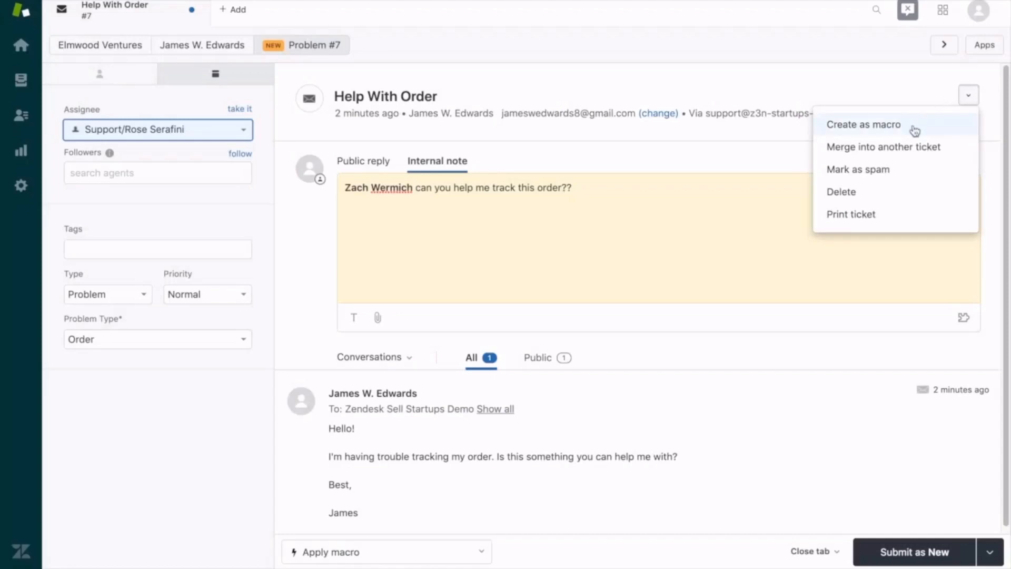
click(971, 96)
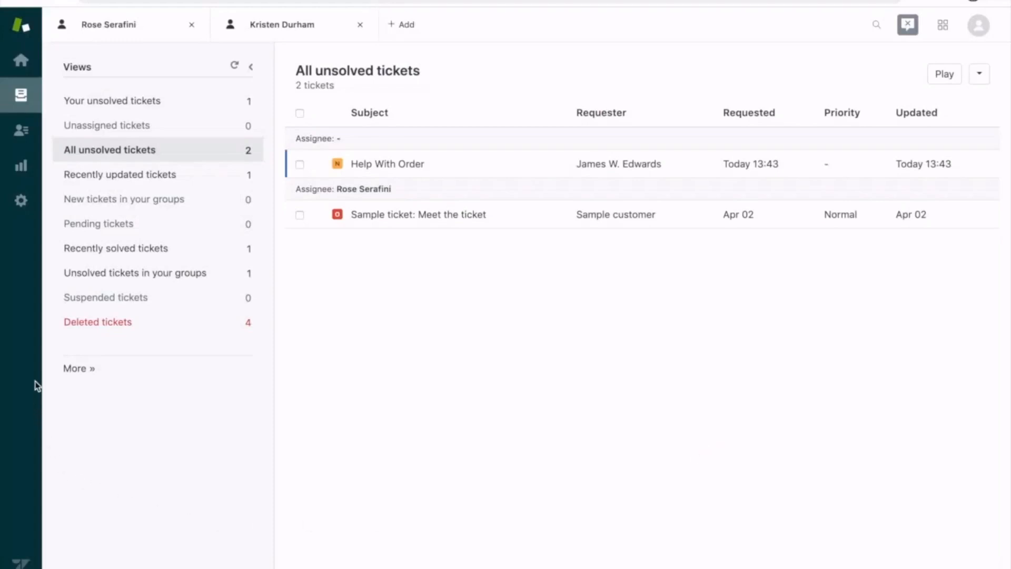
Step: Go to the admin settings and open the People management page listing the account's users
click(21, 201)
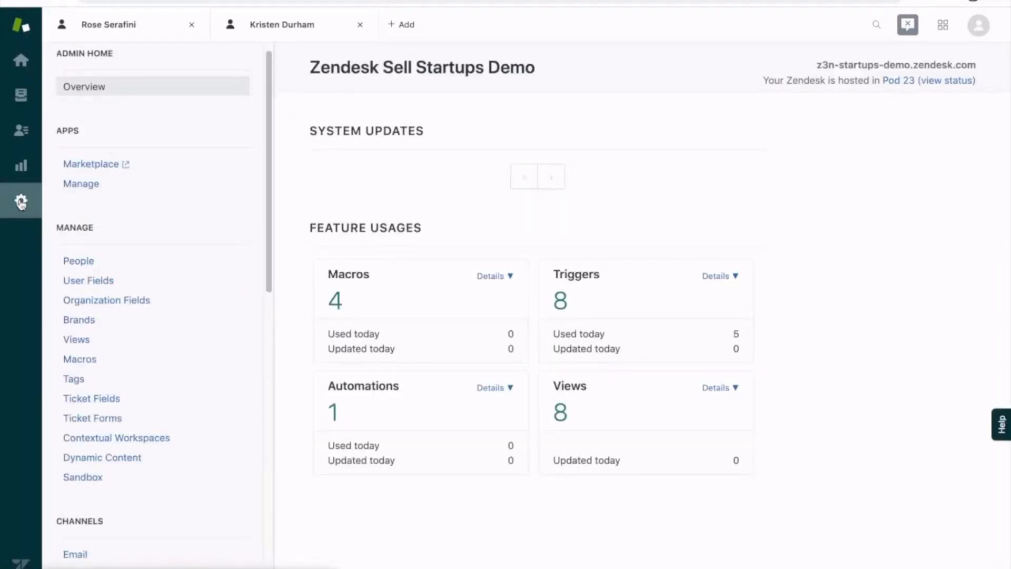
click(76, 269)
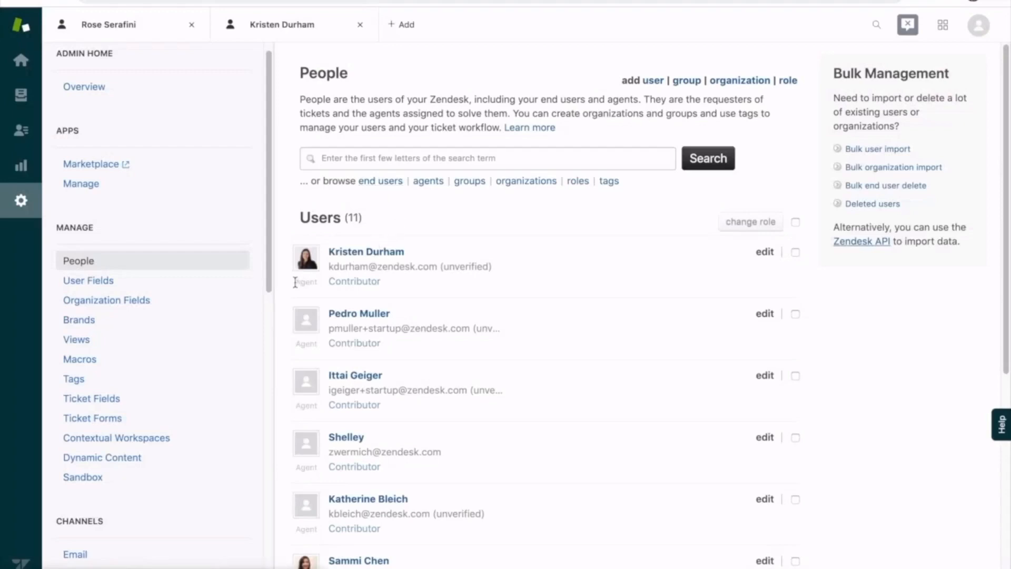
mouse_move(294, 281)
mouse_down()
mouse_move(320, 287)
mouse_move(289, 284)
mouse_up()
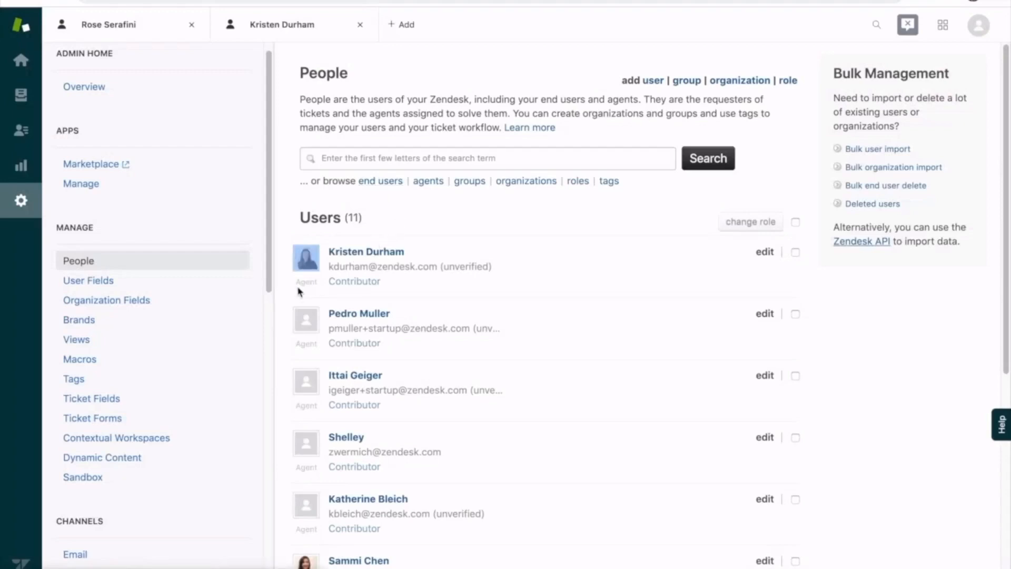
click(298, 288)
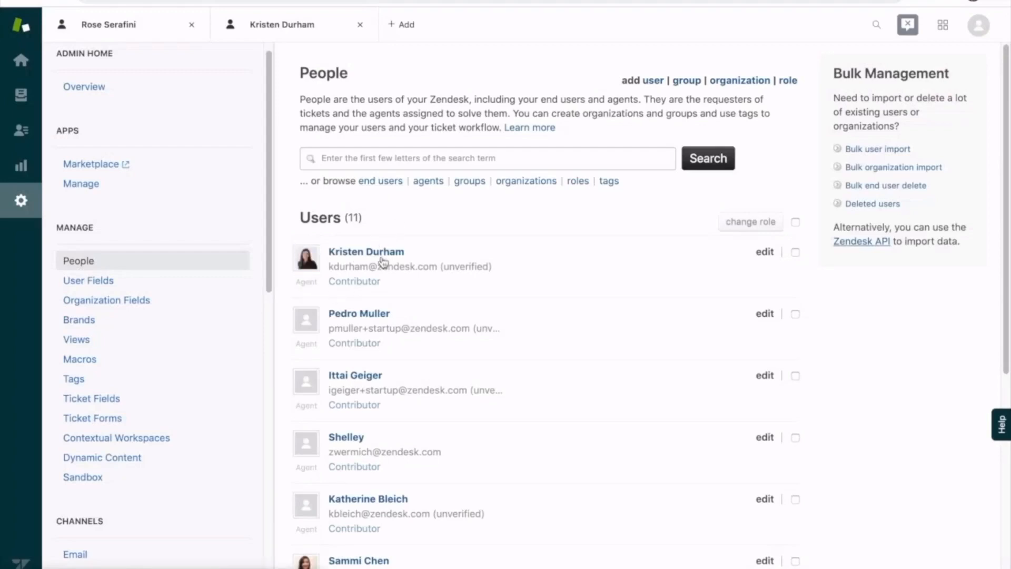
Step: Open the profile of the first agent in the user list and examine the roles that can be assigned, keeping Contributor
click(381, 254)
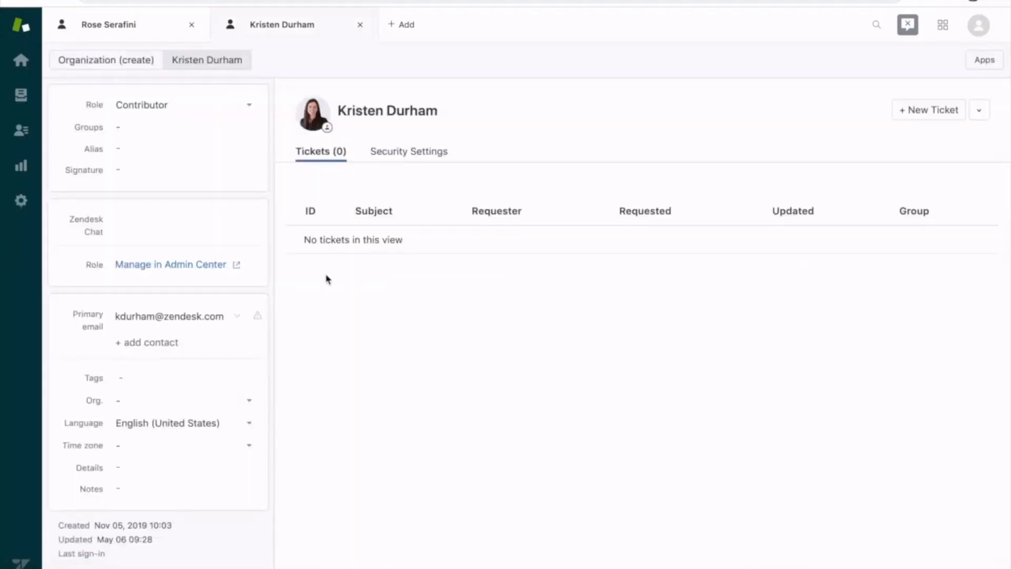
click(175, 110)
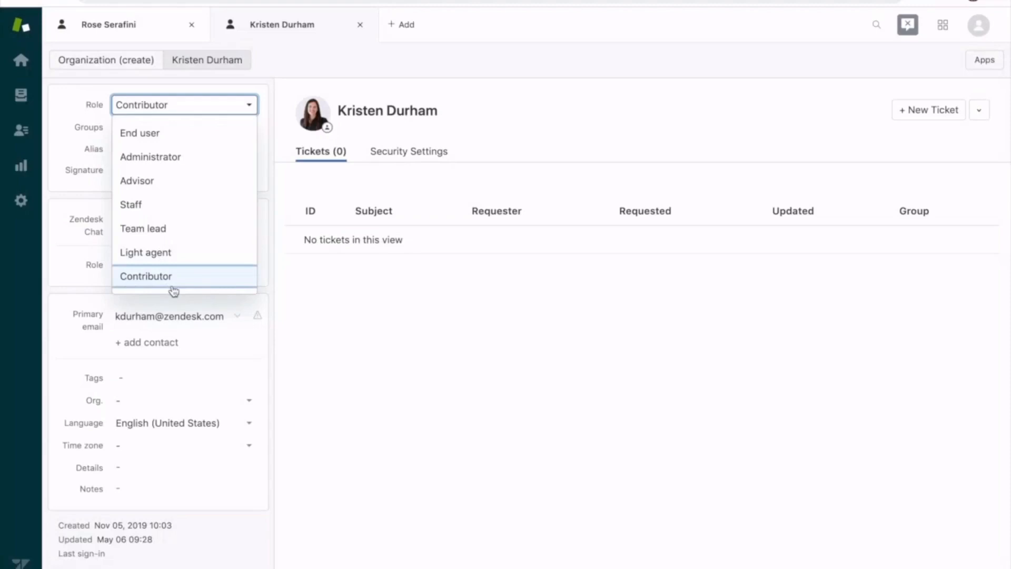
click(309, 302)
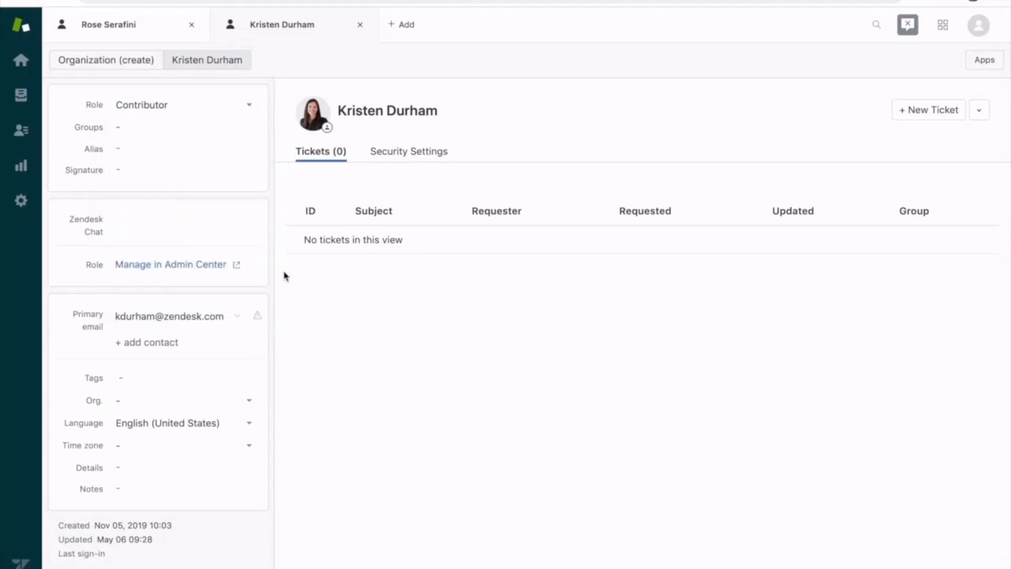
Step: Open the administrator's profile, follow its role management to Admin Center, and highlight the Account owner label
click(133, 29)
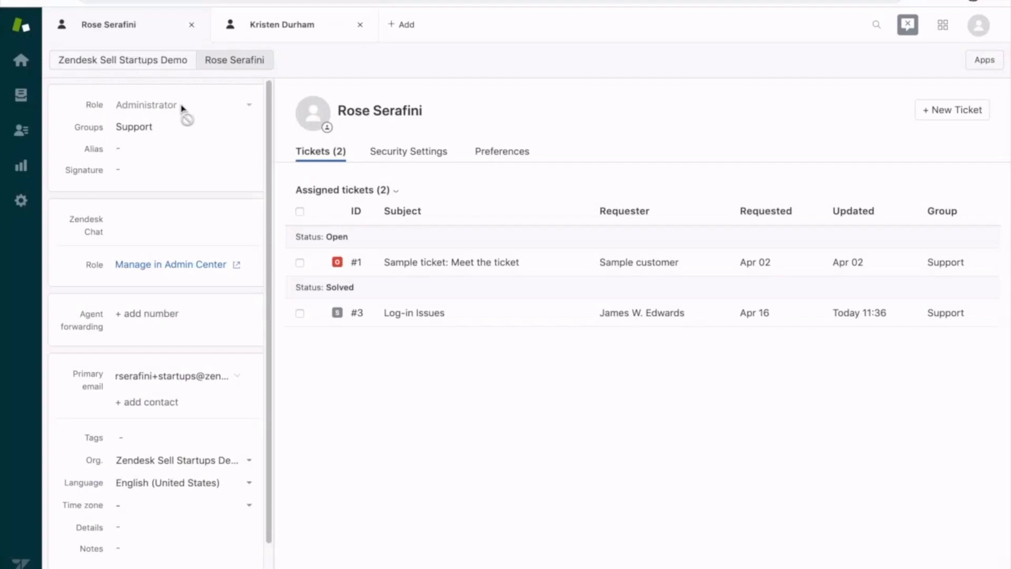
click(153, 268)
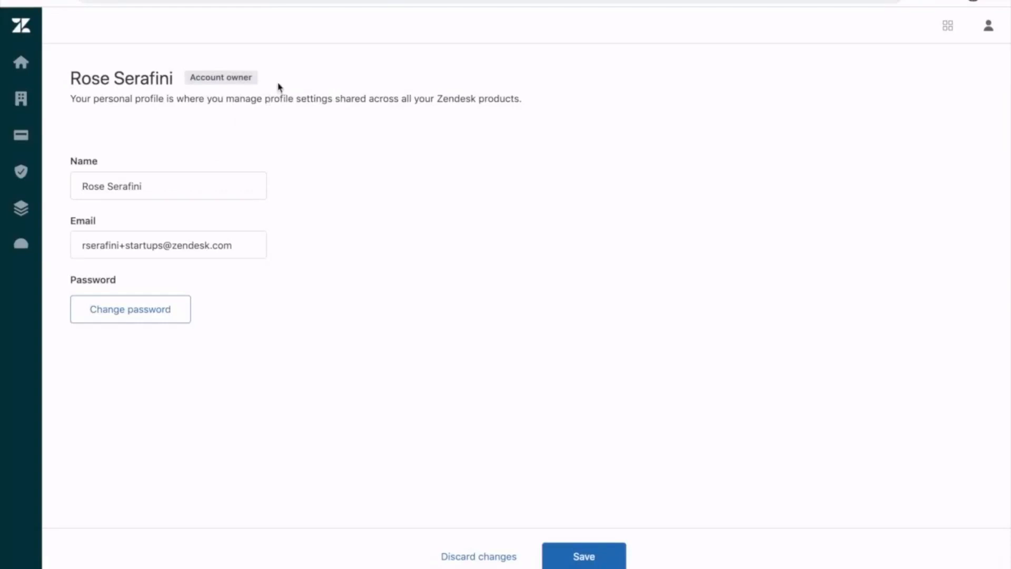
drag(278, 85, 191, 76)
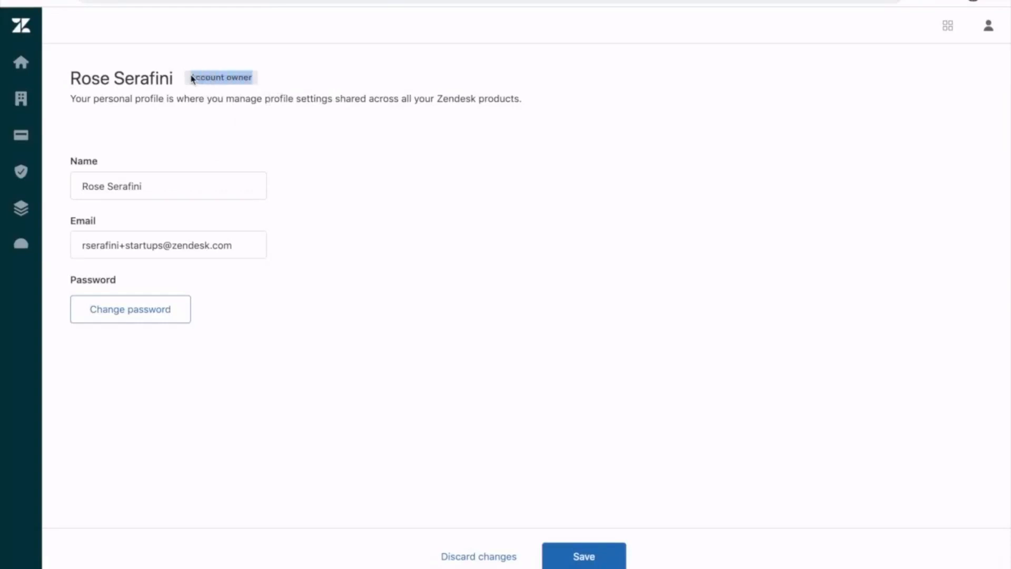
click(267, 88)
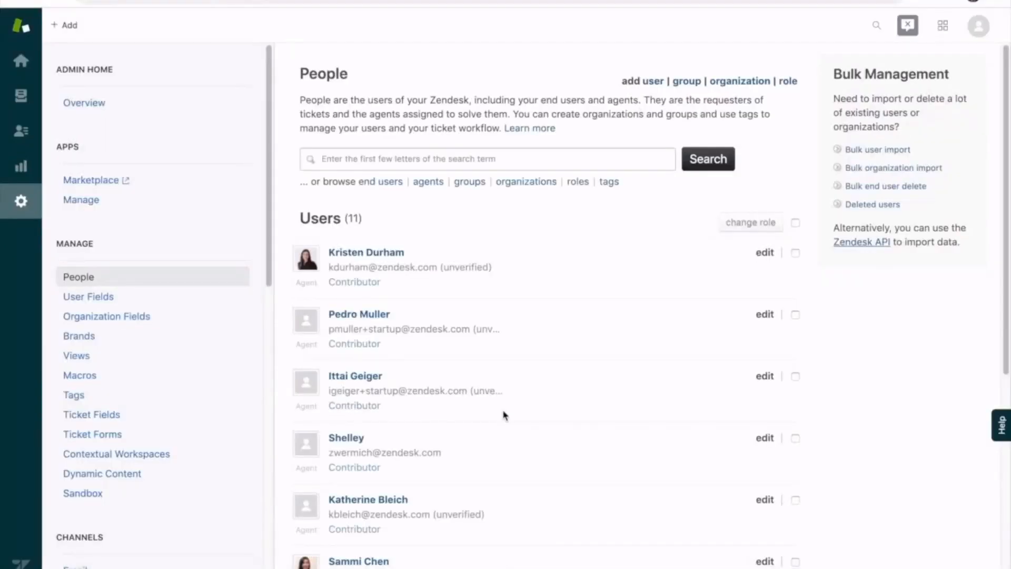
Step: Check the Unassigned tickets view, and open the Support group from the People groups to view its members
click(20, 99)
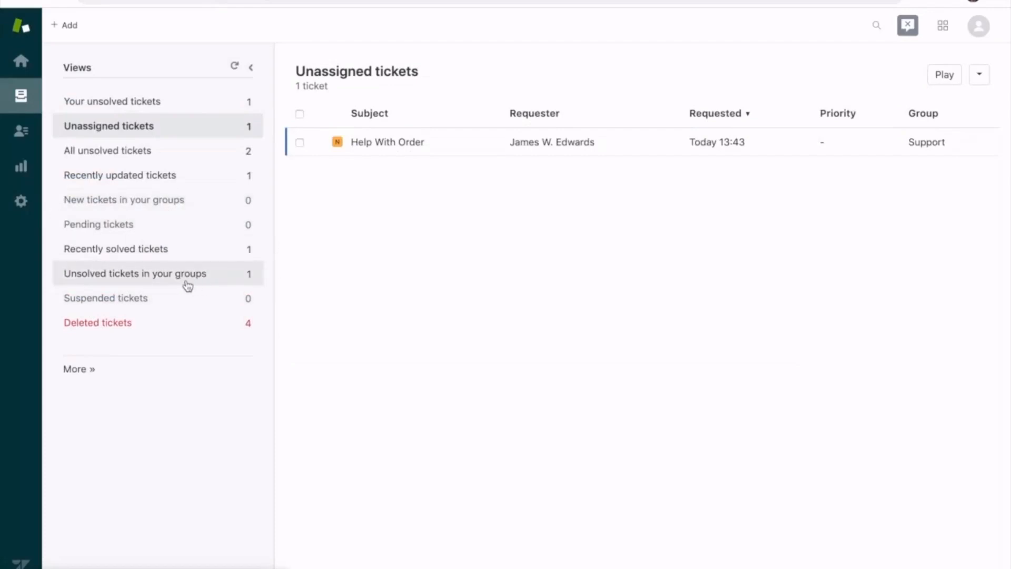
click(22, 203)
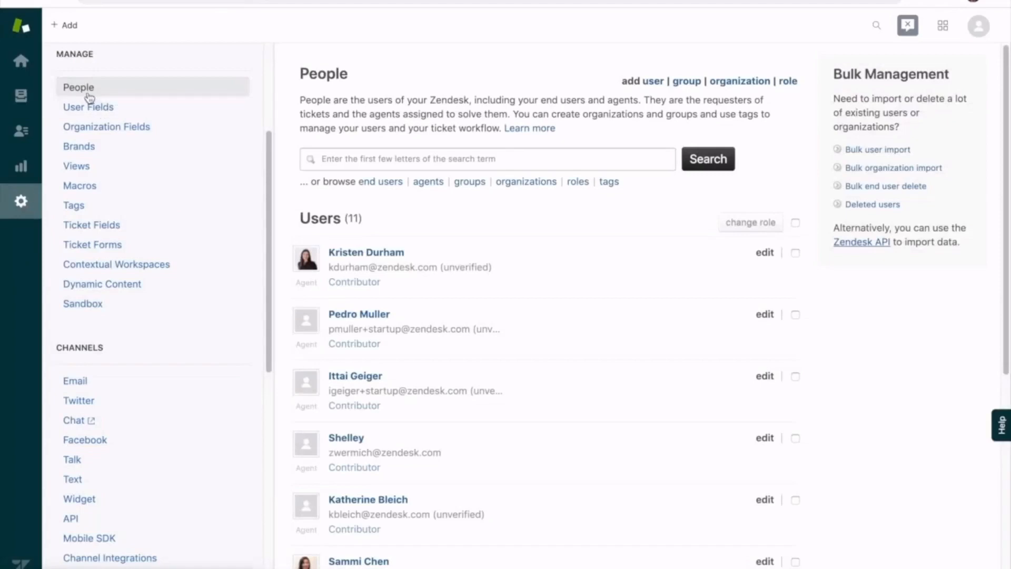
click(470, 182)
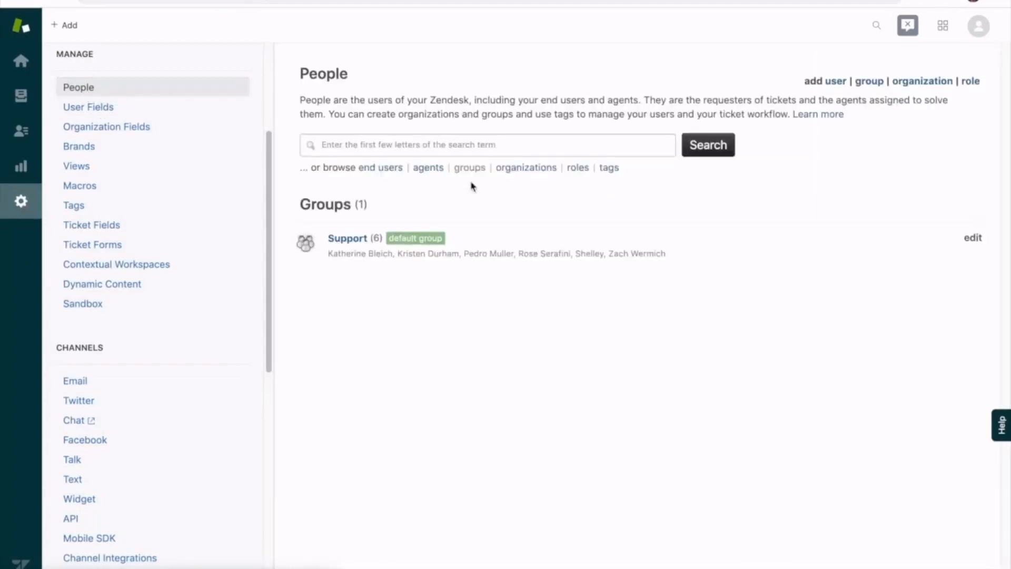
click(357, 241)
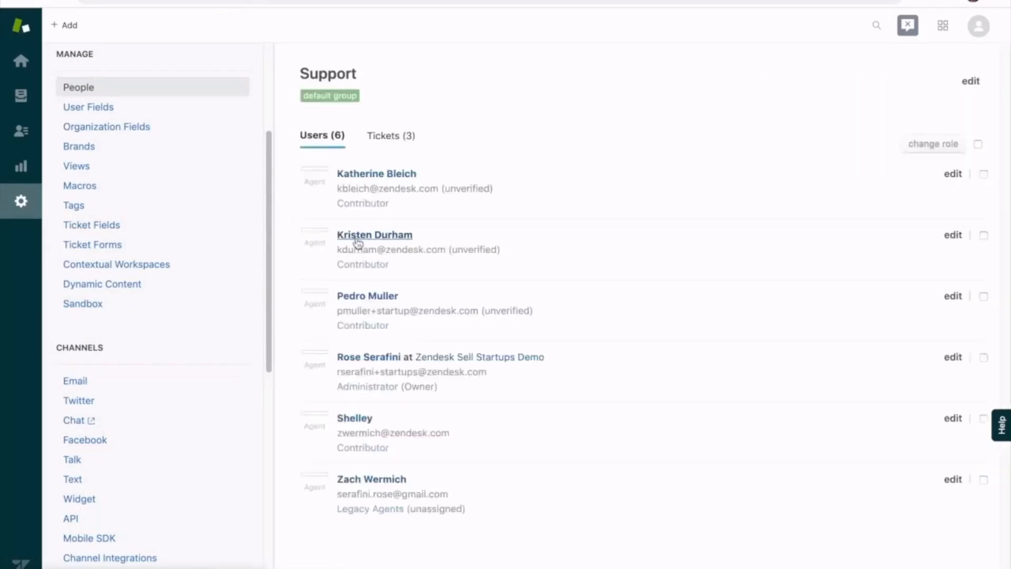
Step: Check the Support group's tickets, and start adding a group from People with the name Product Support
click(387, 144)
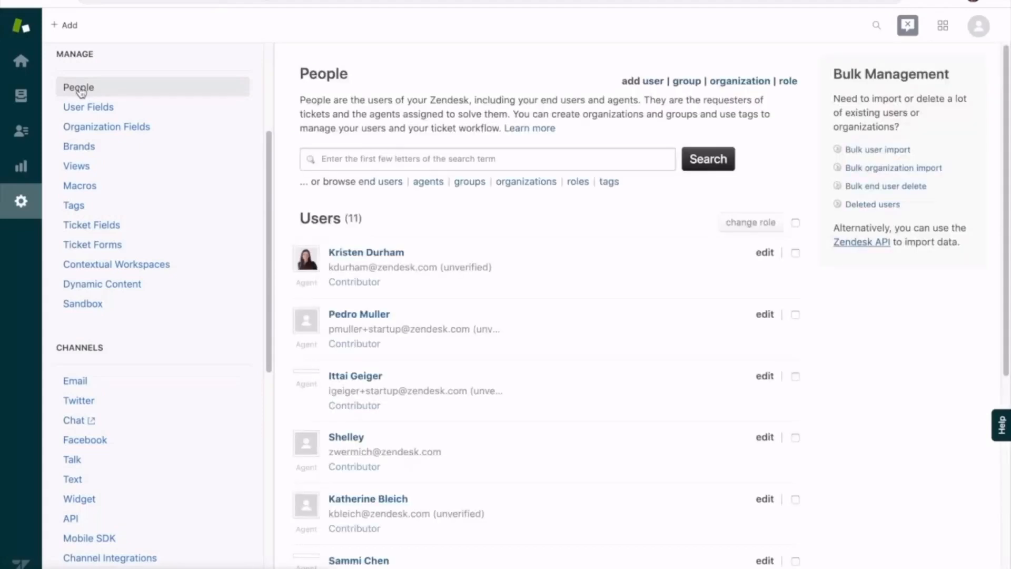
click(681, 83)
click(638, 115)
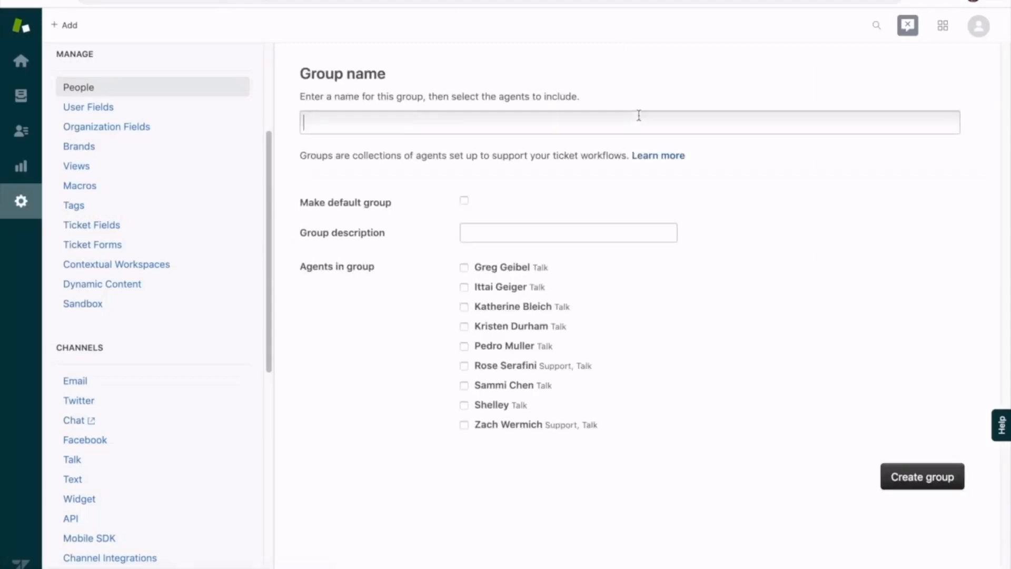
text(Product )
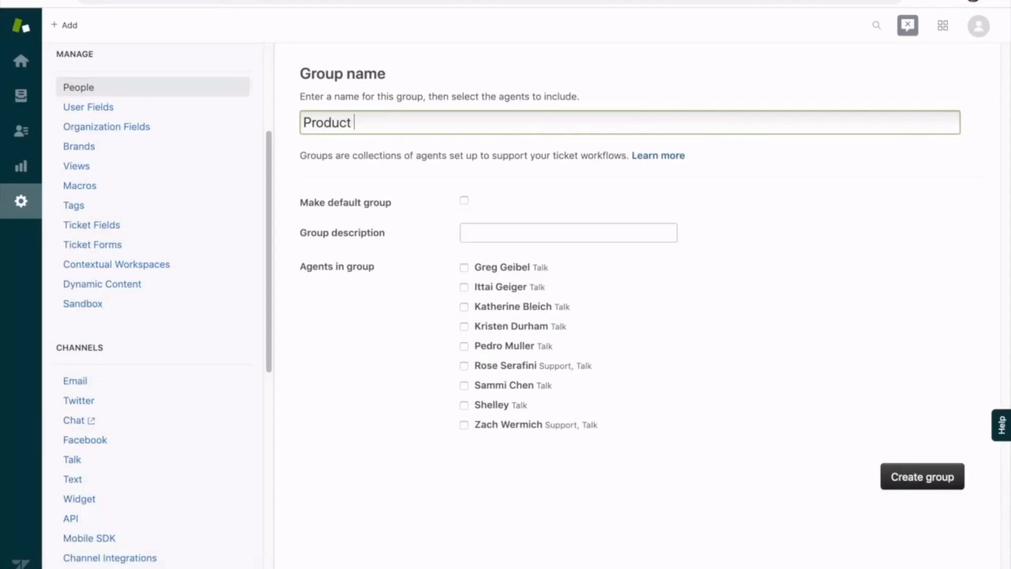
text(Support)
Step: Browse the groups in People and open the Support group for editing to examine its agent assignments
click(80, 89)
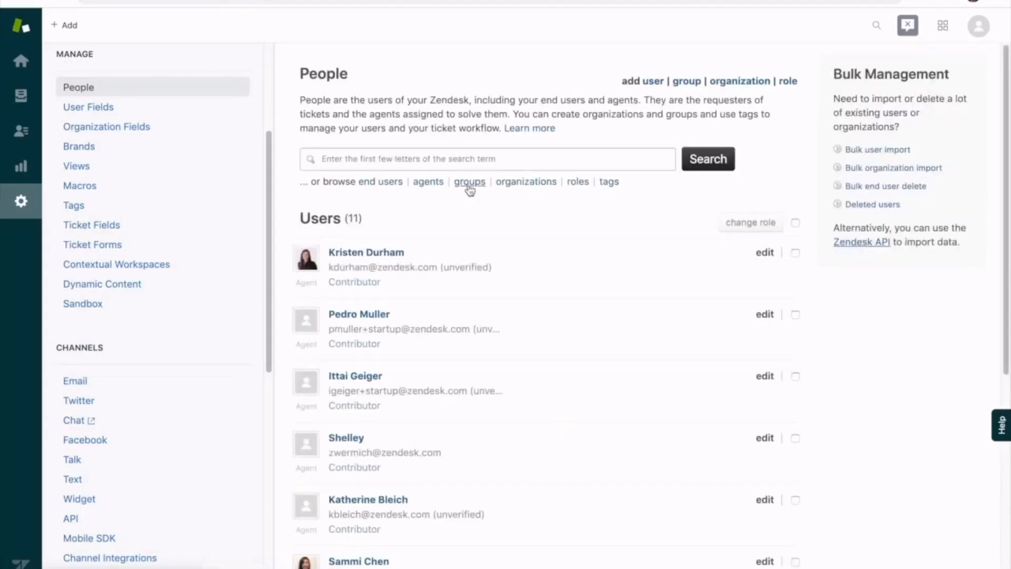
click(470, 184)
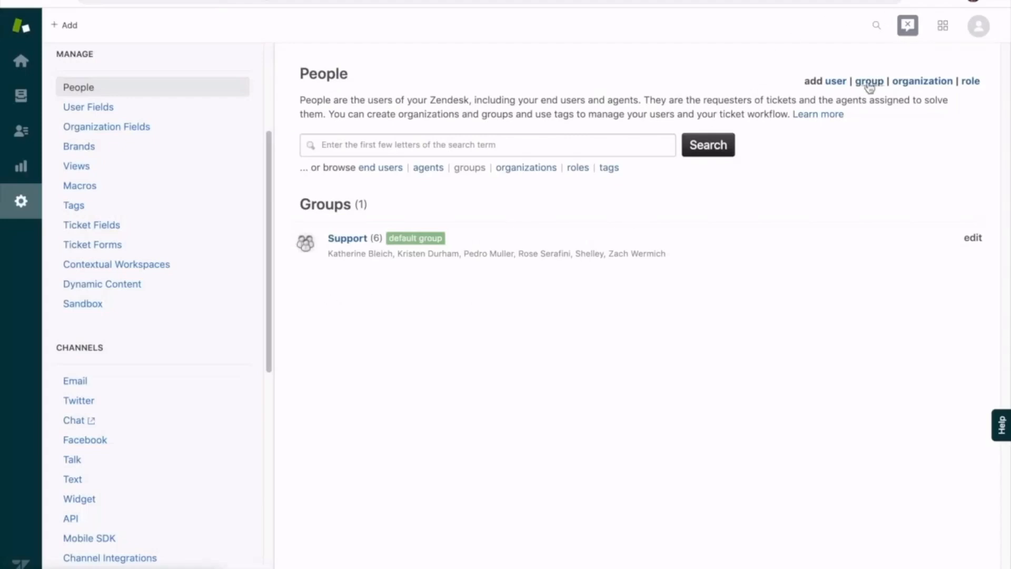
click(974, 240)
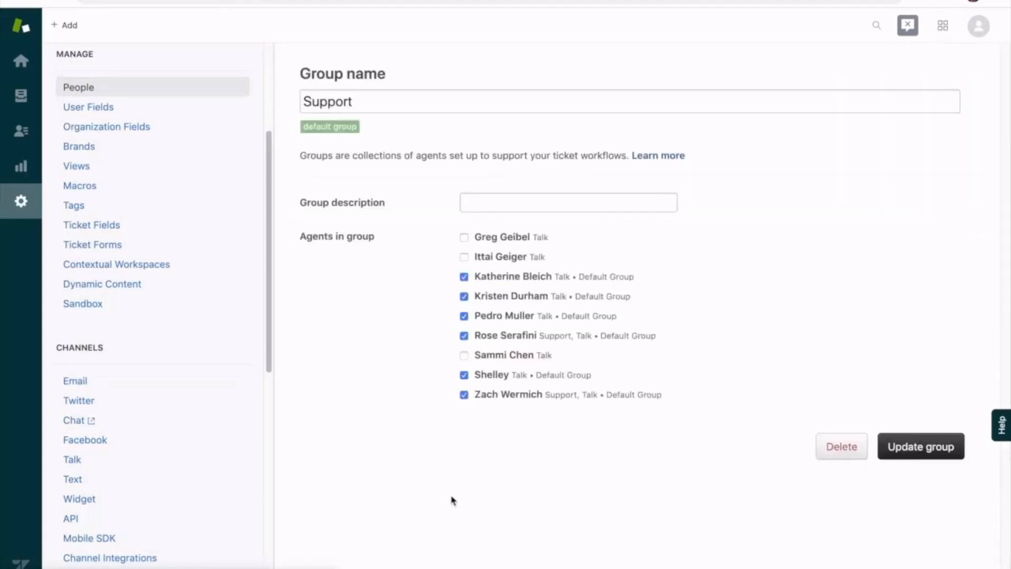
Step: Open the Help With Order ticket from the Unassigned tickets view and follow its requester to the Elmwood Ventures organization
click(21, 97)
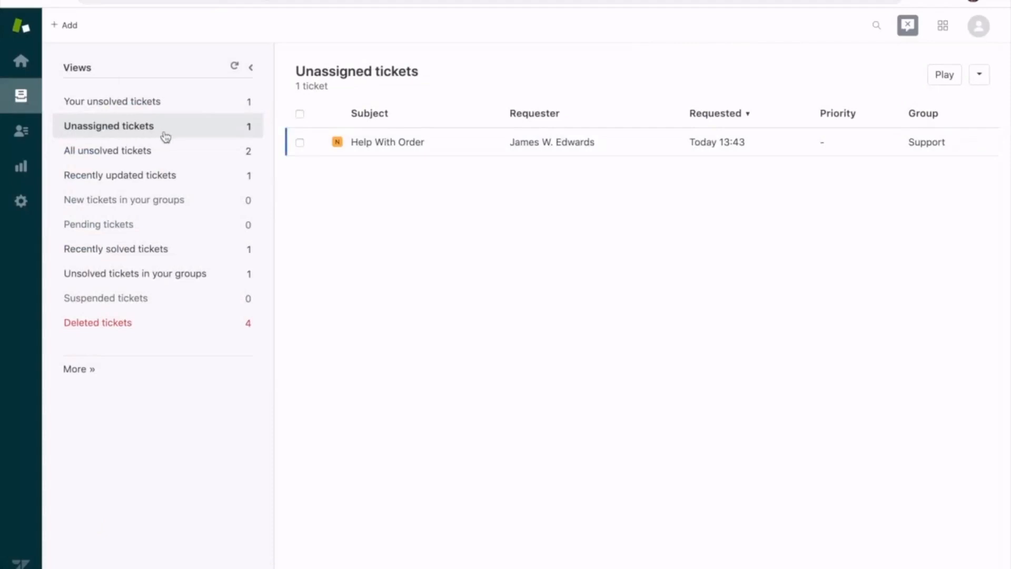
mouse_move(398, 153)
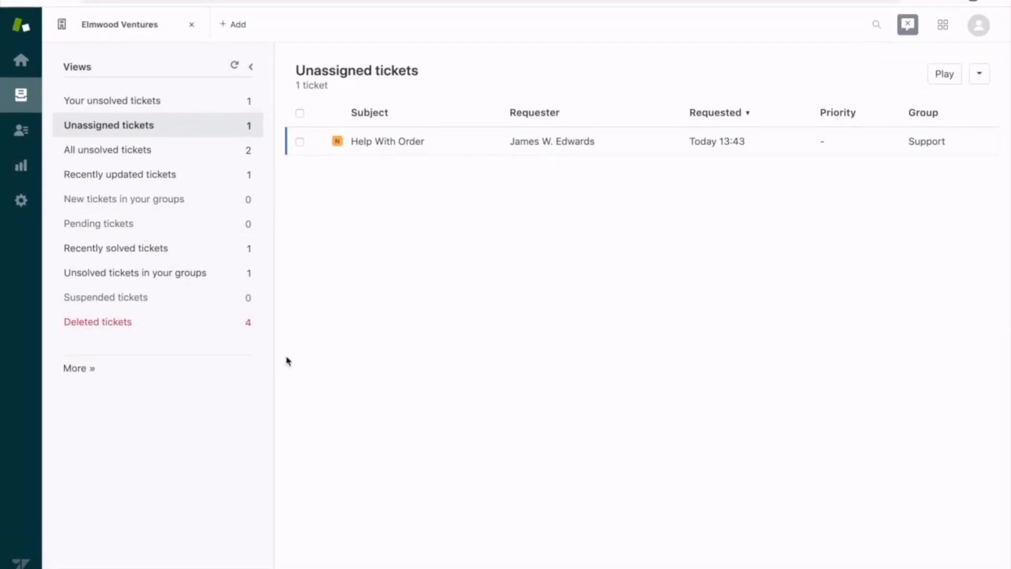
click(397, 152)
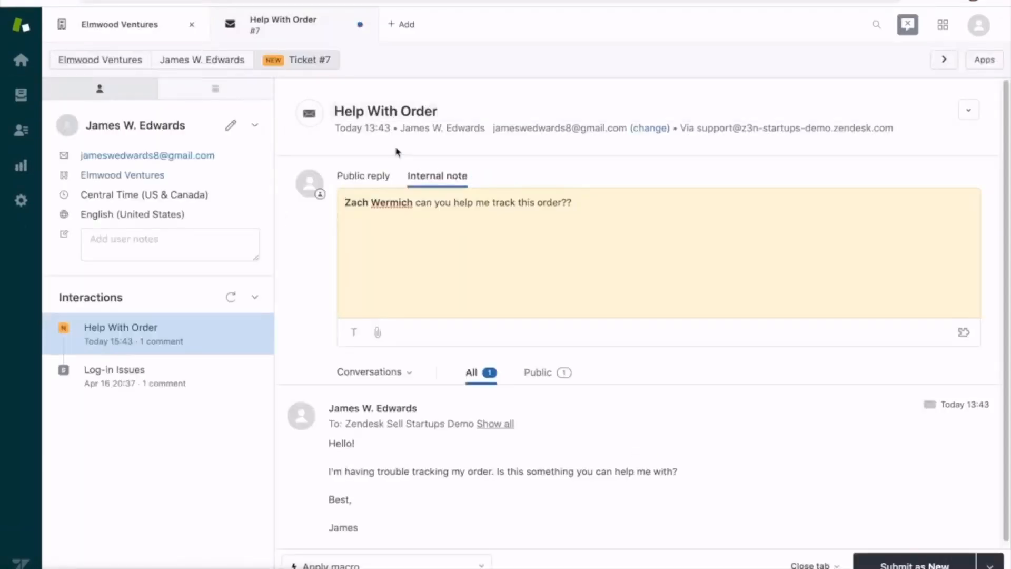
click(120, 177)
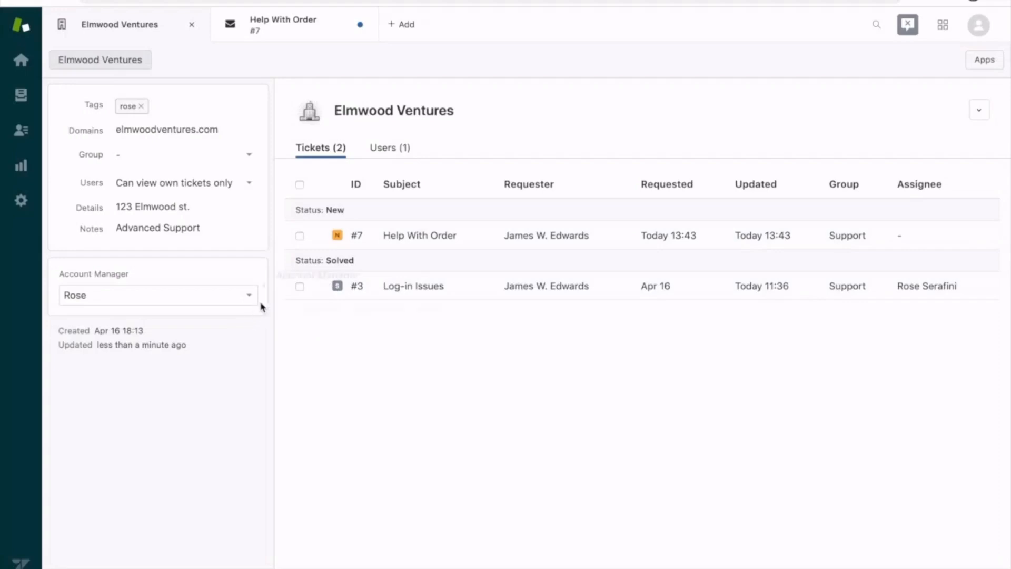
Step: Examine the Domains and Details fields of Elmwood Ventures and the Account Manager choices, keeping the assigned manager
click(233, 129)
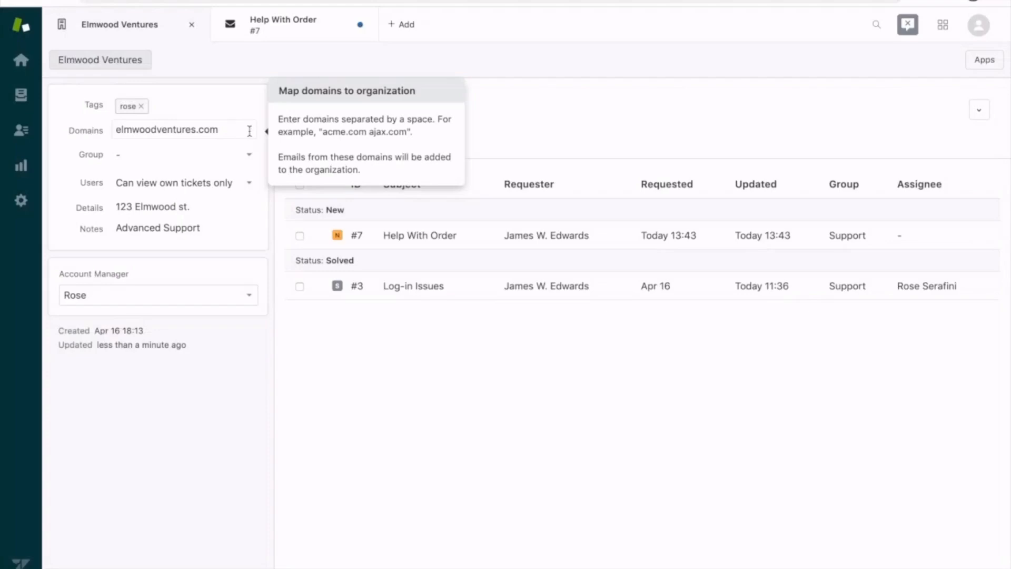
mouse_move(255, 205)
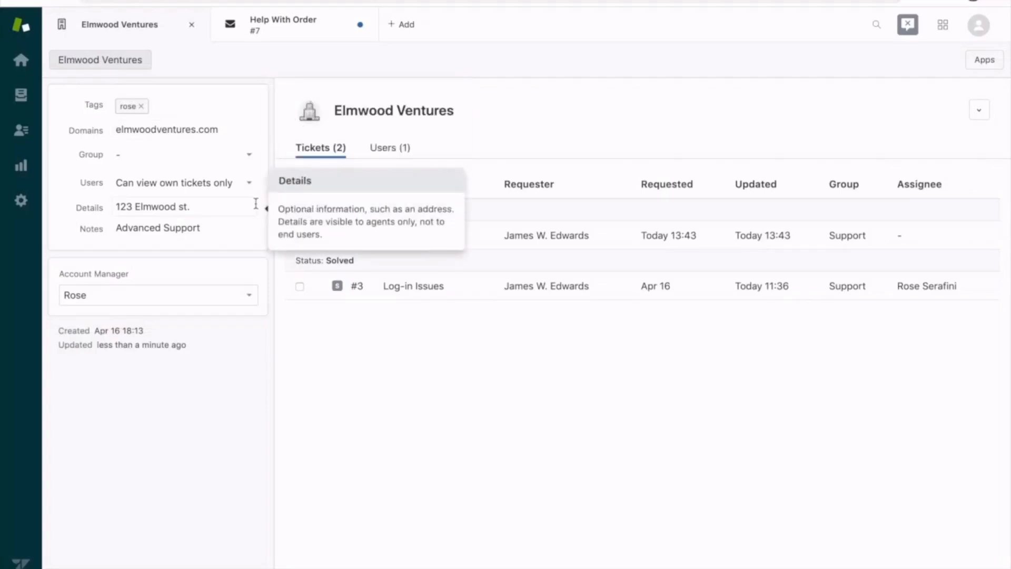
mouse_move(222, 264)
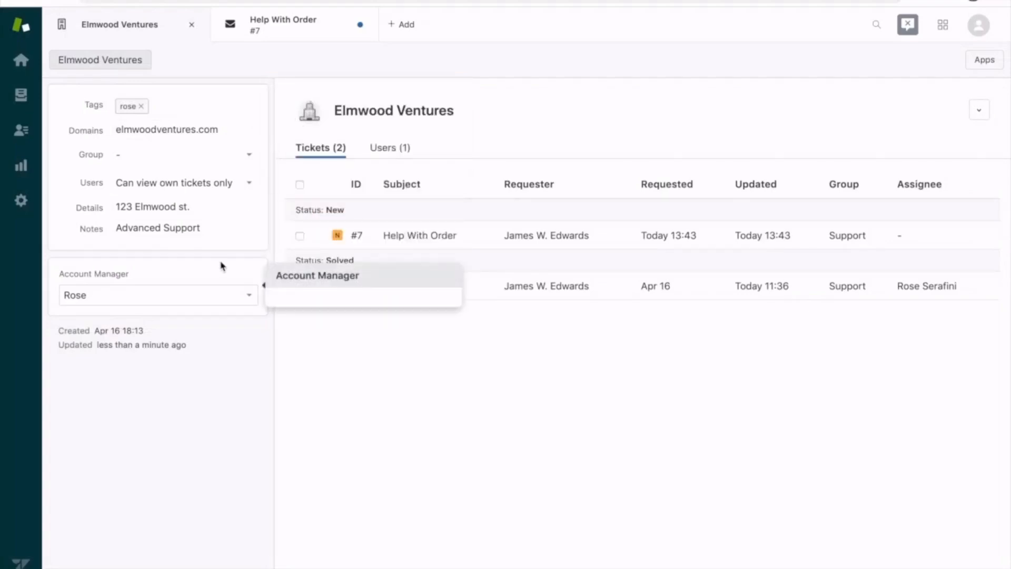
click(246, 301)
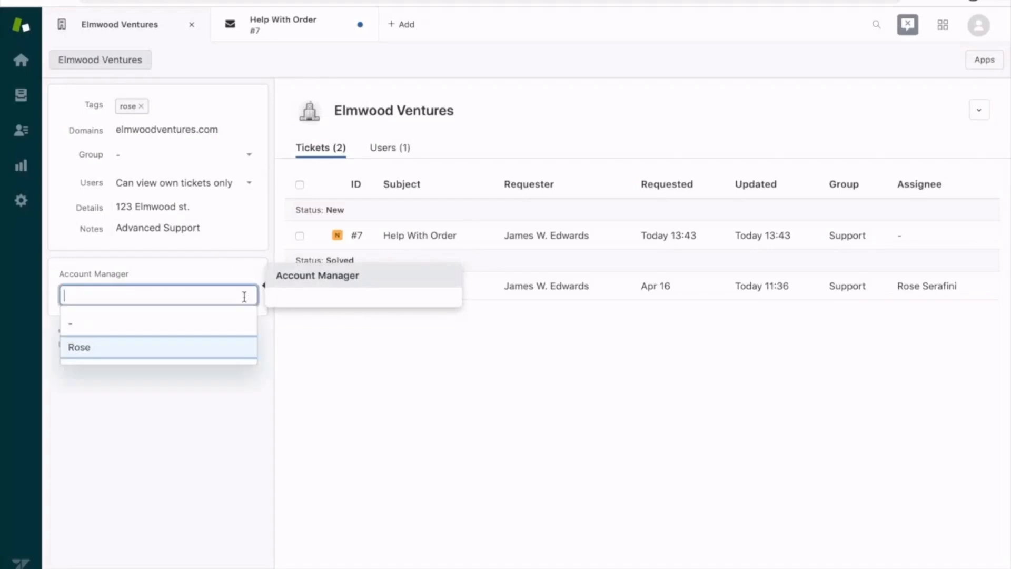
click(134, 352)
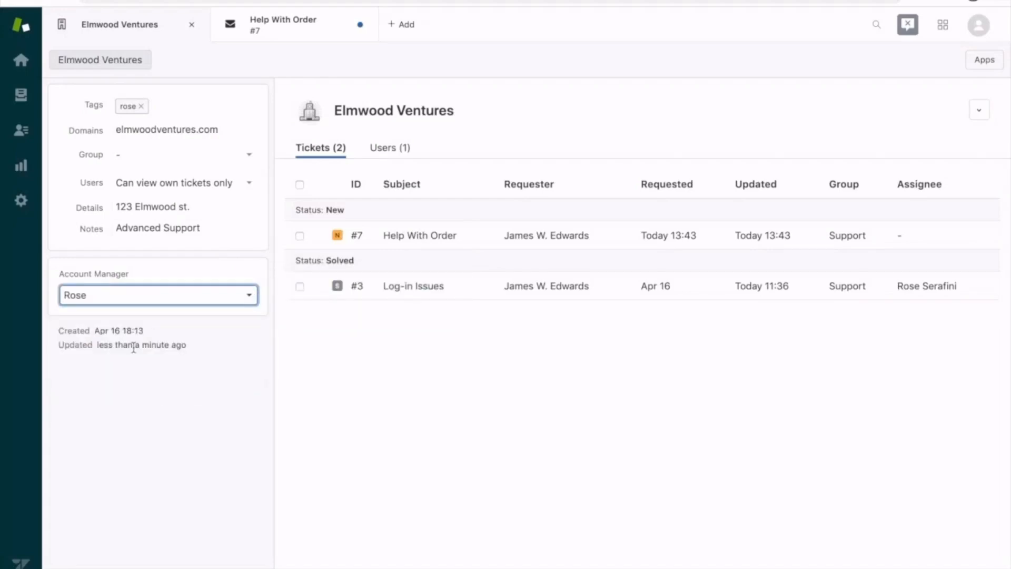
Step: Look at the Organization Fields admin settings, and open Bulk organization import from the People page
click(21, 201)
click(160, 127)
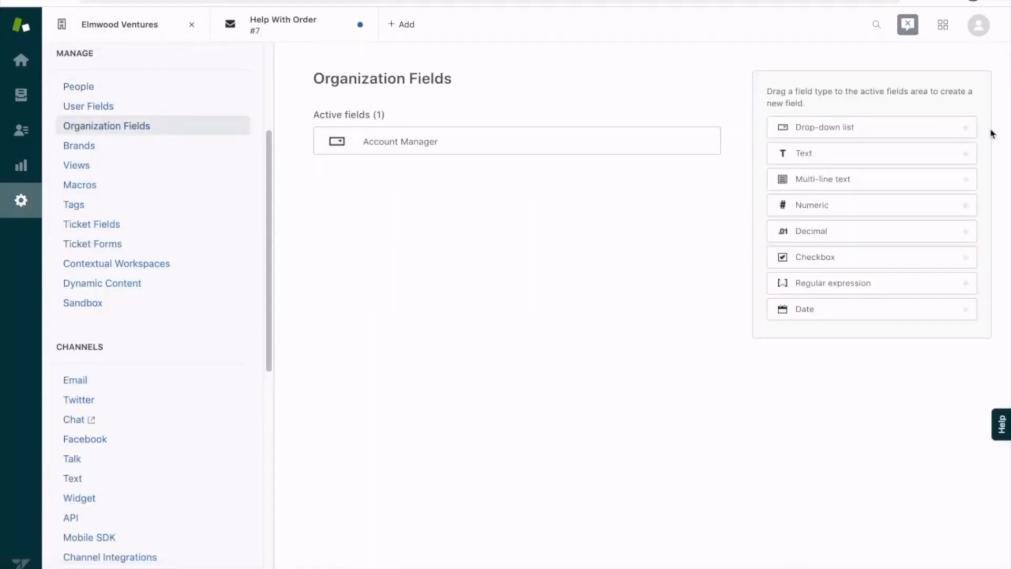
click(95, 90)
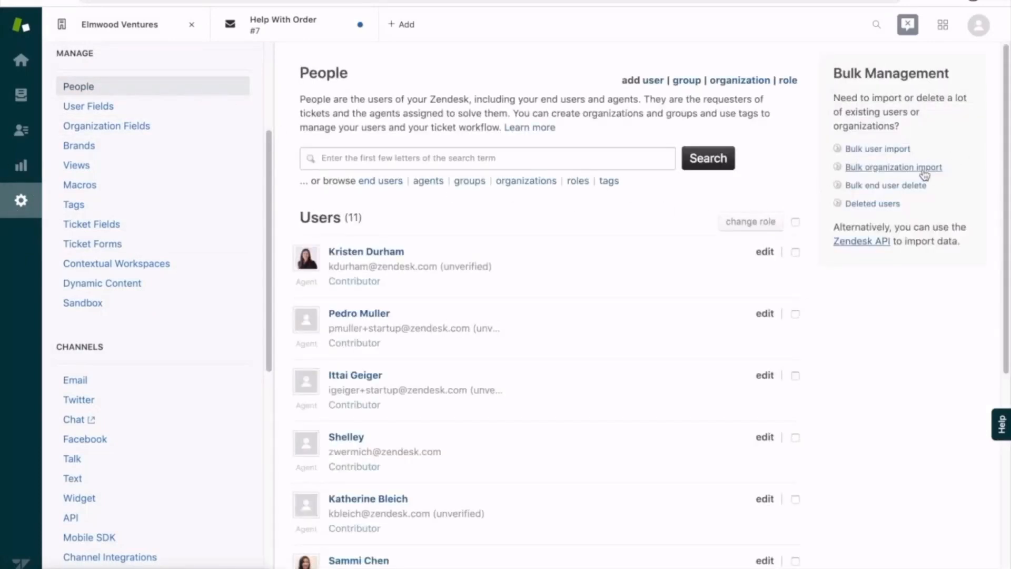
click(924, 170)
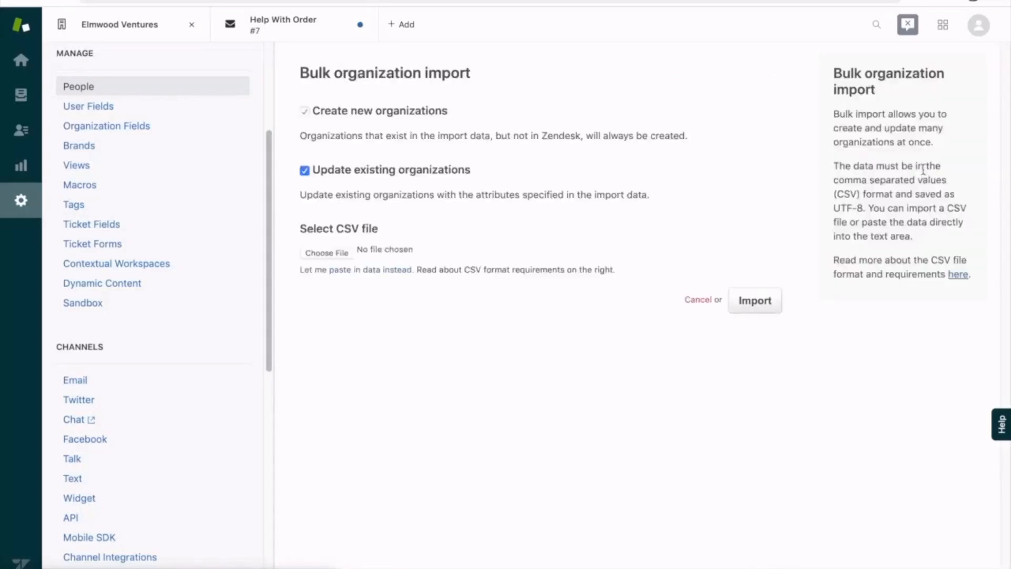